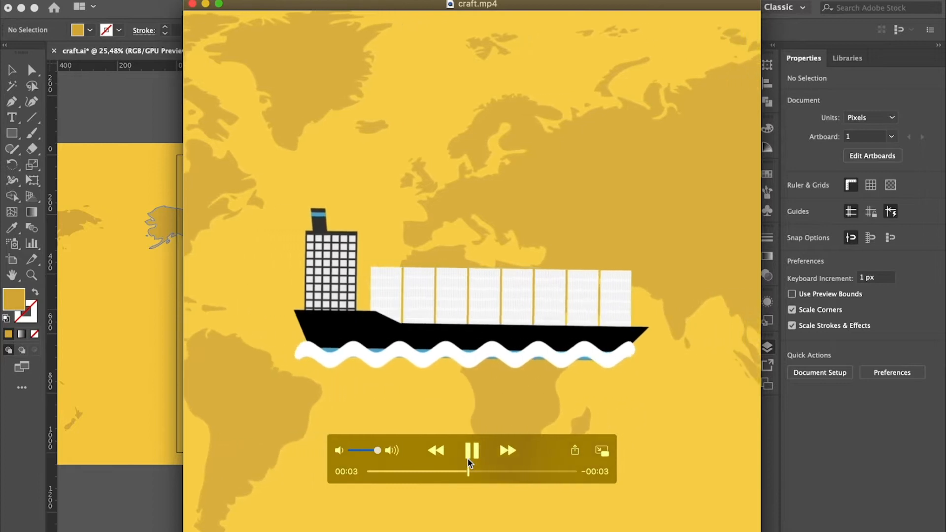
# Pause and close the craft.mp4 preview, then return to the craft.ai document in Illustrator
pyautogui.click(472, 457)
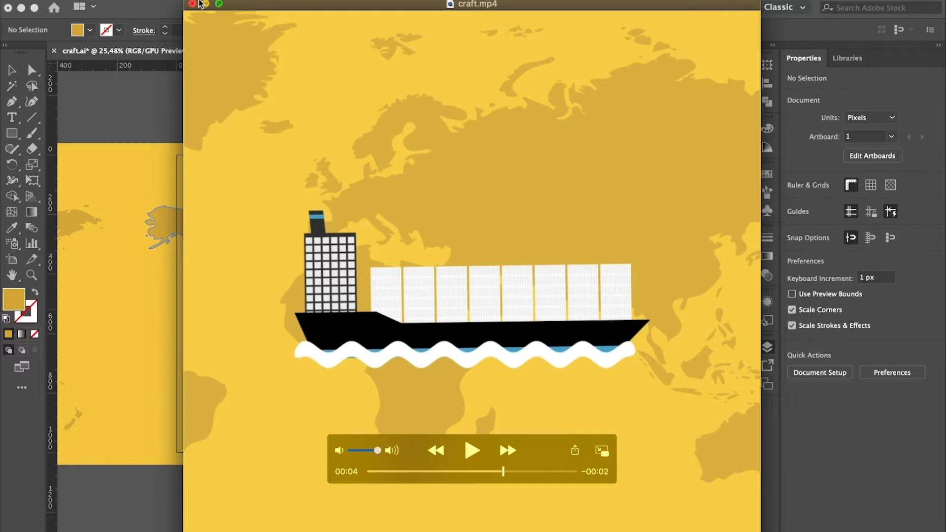
pyautogui.click(192, 4)
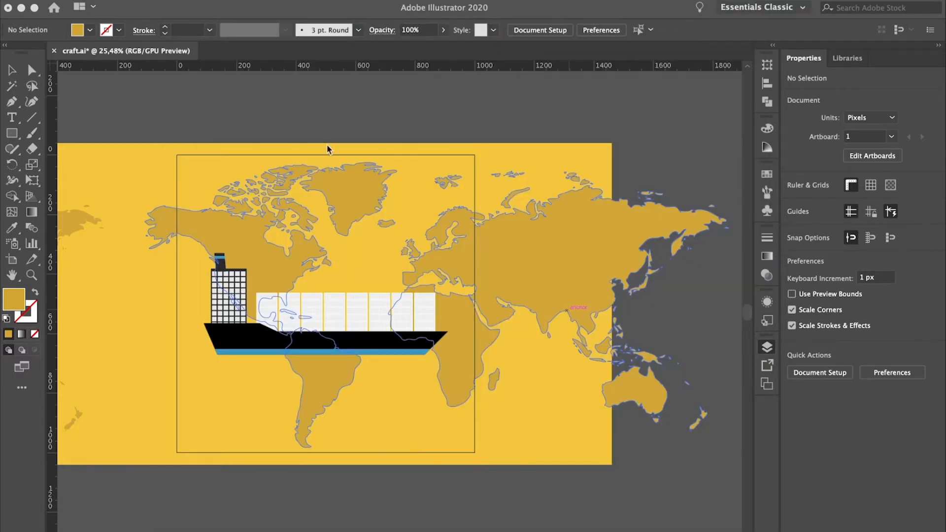
pyautogui.click(345, 7)
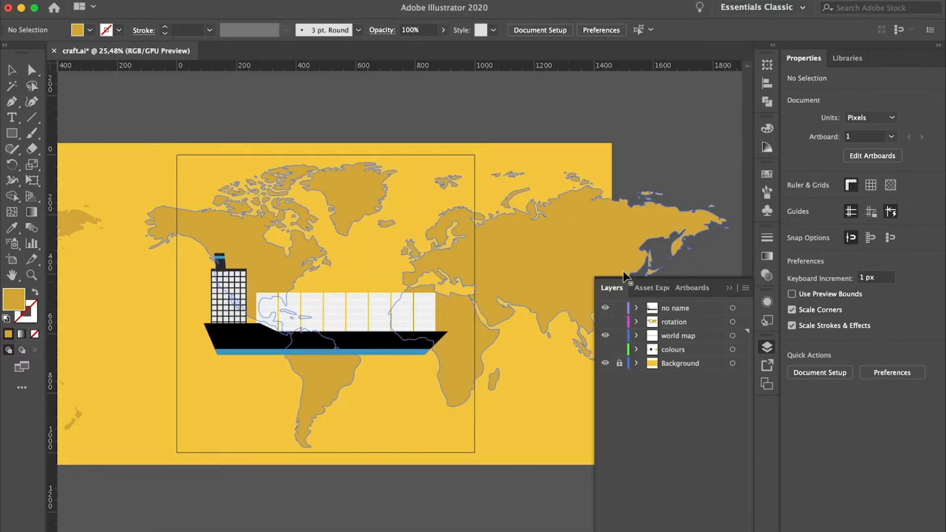
# Check the ship and world map layers of craft.ai by toggling their visibility, and switch to After Effects
pyautogui.click(605, 308)
pyautogui.click(605, 307)
pyautogui.click(605, 335)
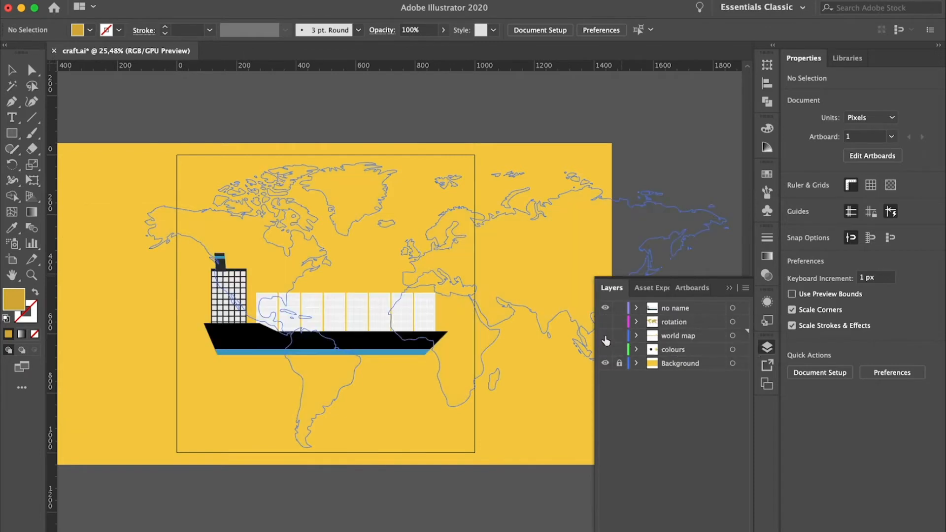
pyautogui.click(605, 336)
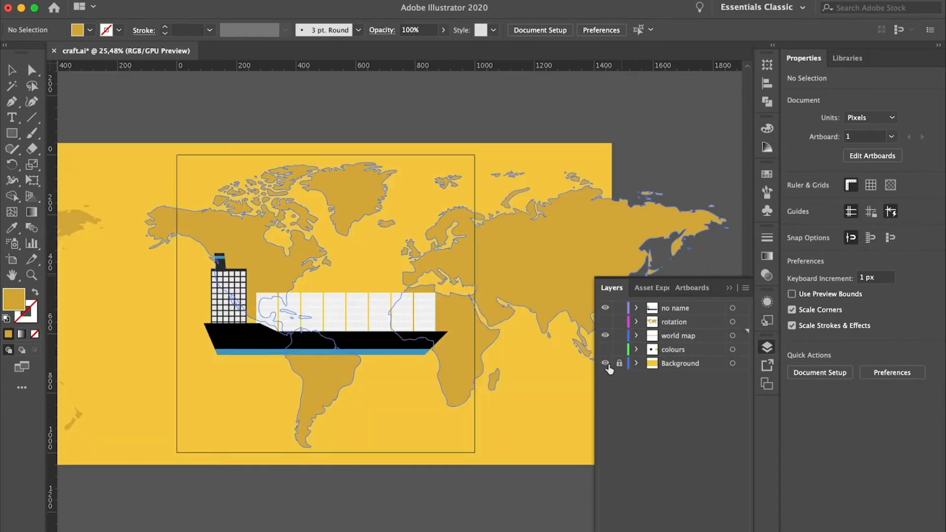
pyautogui.click(21, 8)
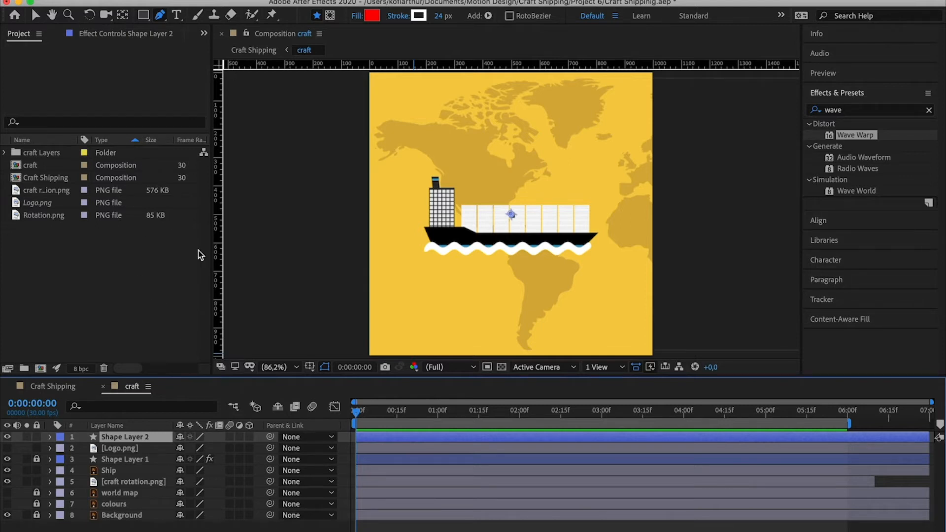
# Look through the Import As options for craft.ai and leave without importing the file
pyautogui.doubleClick(151, 269)
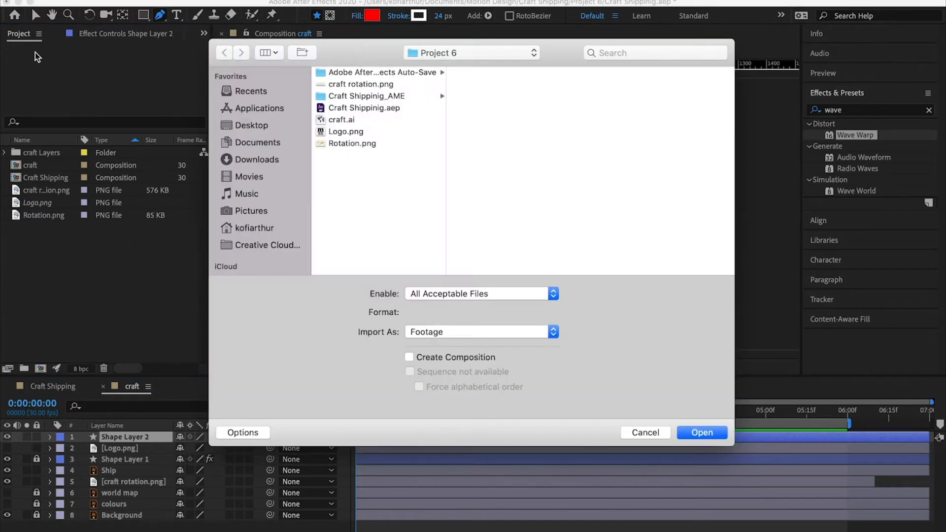
pyautogui.click(356, 119)
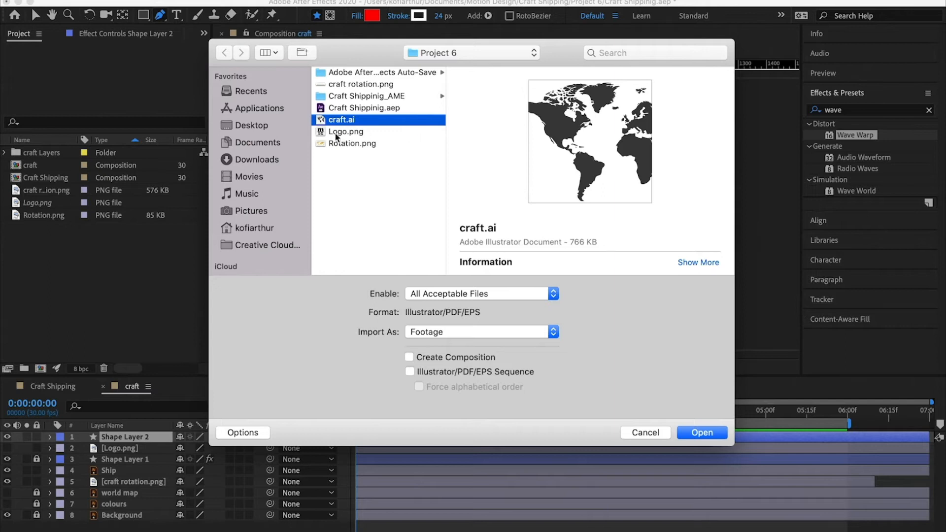
pyautogui.click(491, 330)
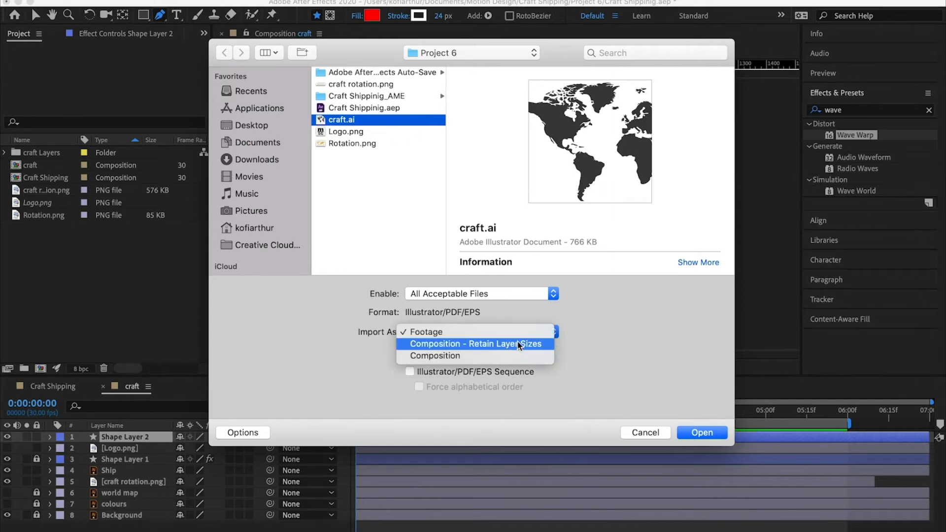
pyautogui.click(631, 374)
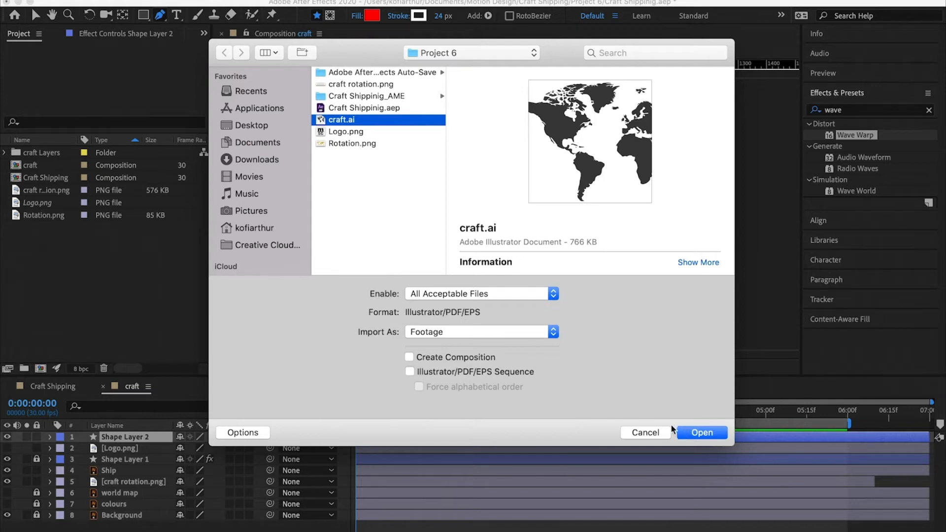
pyautogui.click(633, 433)
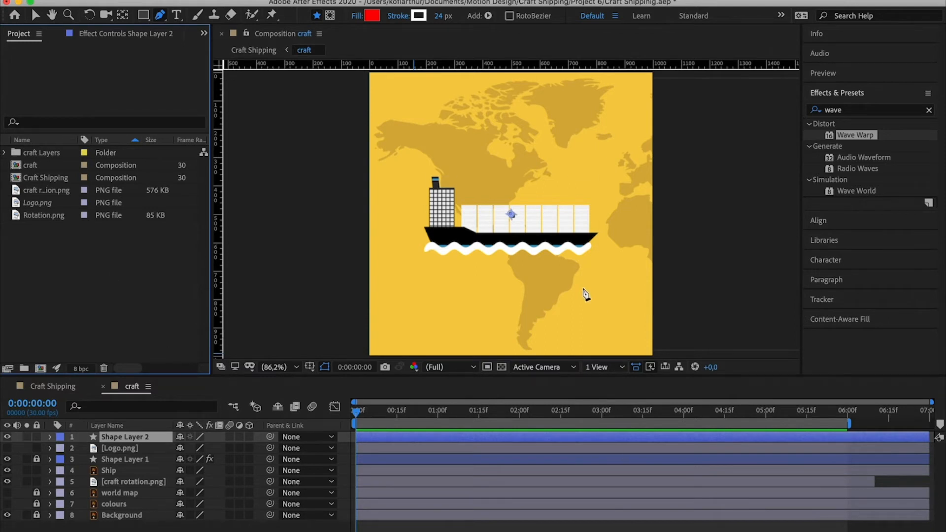
pyautogui.click(468, 248)
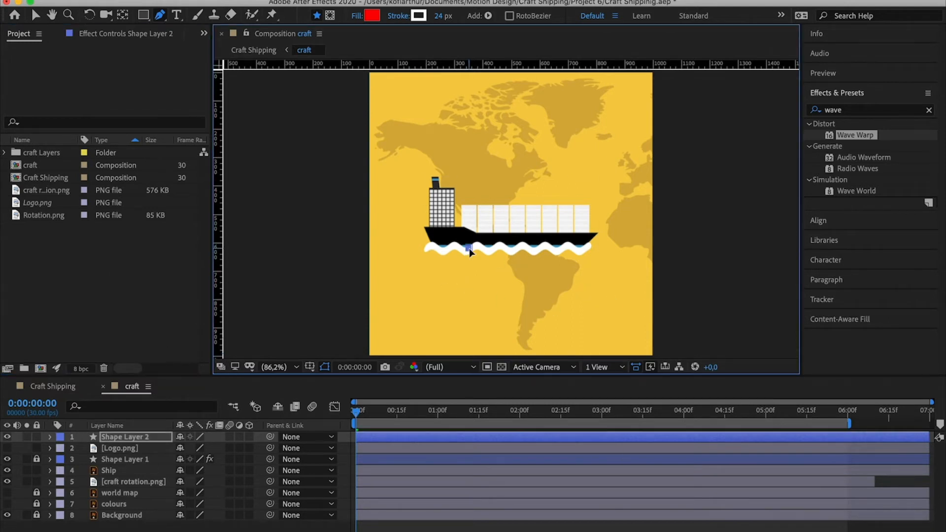
pyautogui.press('super+z')
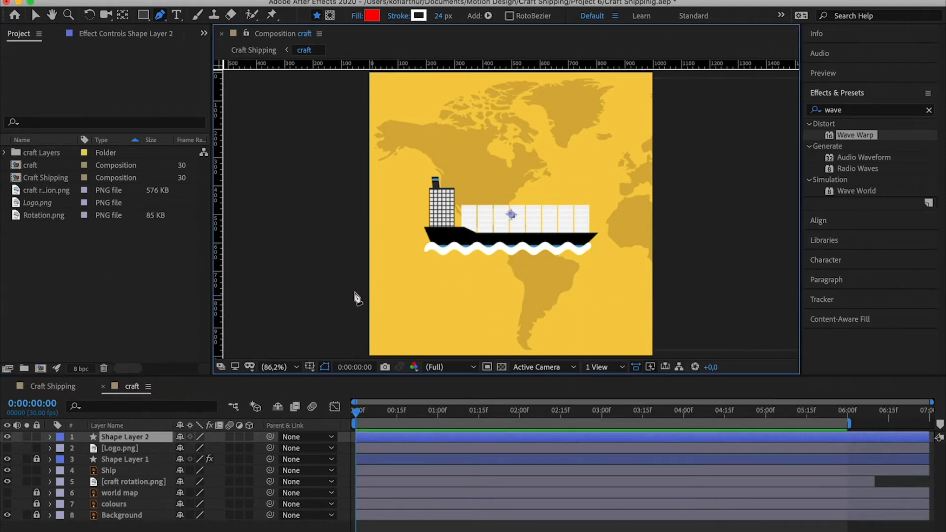
pyautogui.click(35, 14)
pyautogui.click(285, 198)
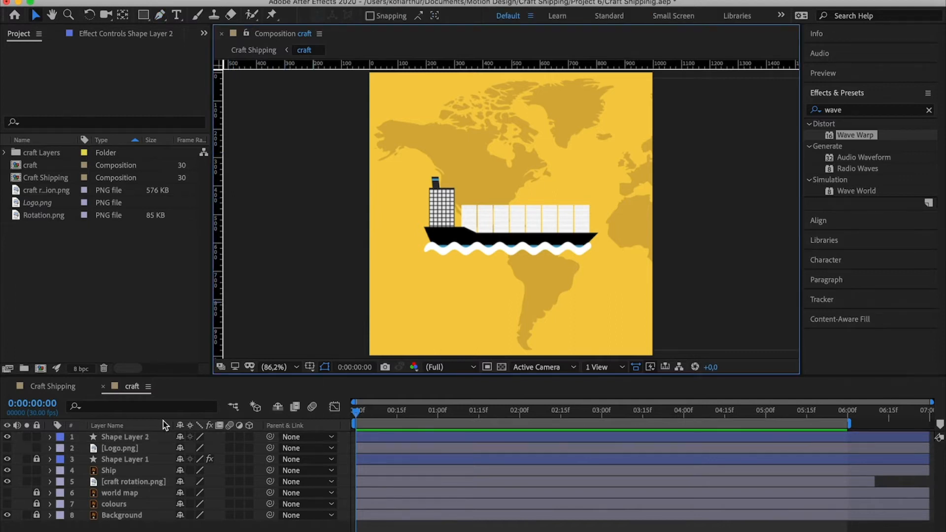
pyautogui.click(134, 438)
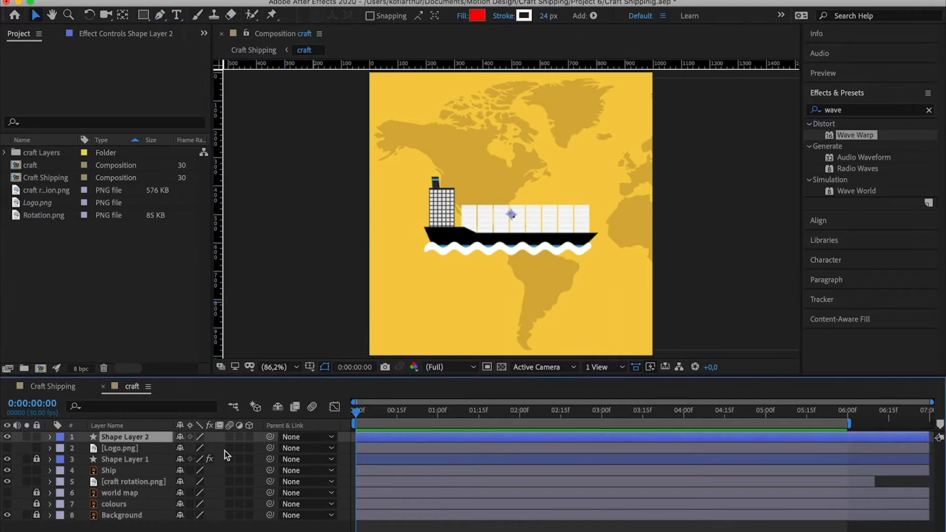
pyautogui.click(328, 304)
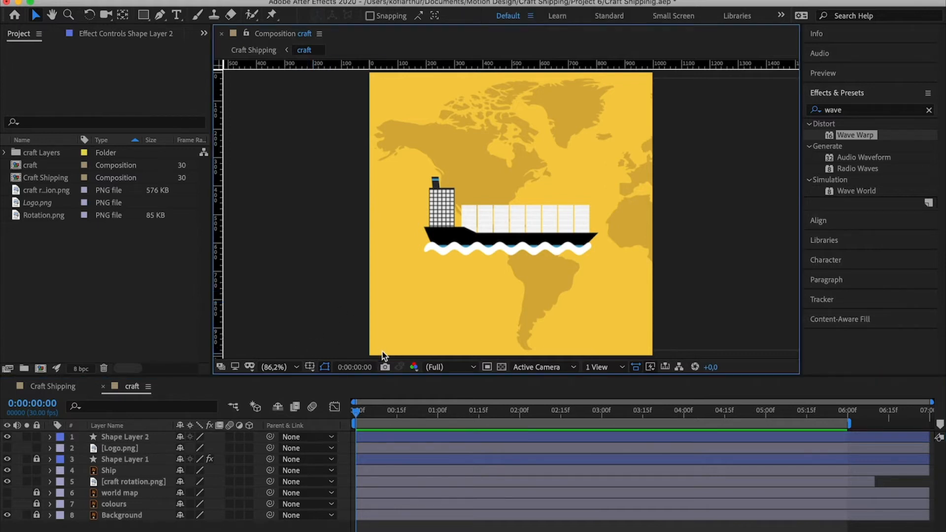
# Draw a straight horizontal line with the Pen tool below the ship's waves, using a white 24 px stroke on a new shape layer
pyautogui.click(159, 16)
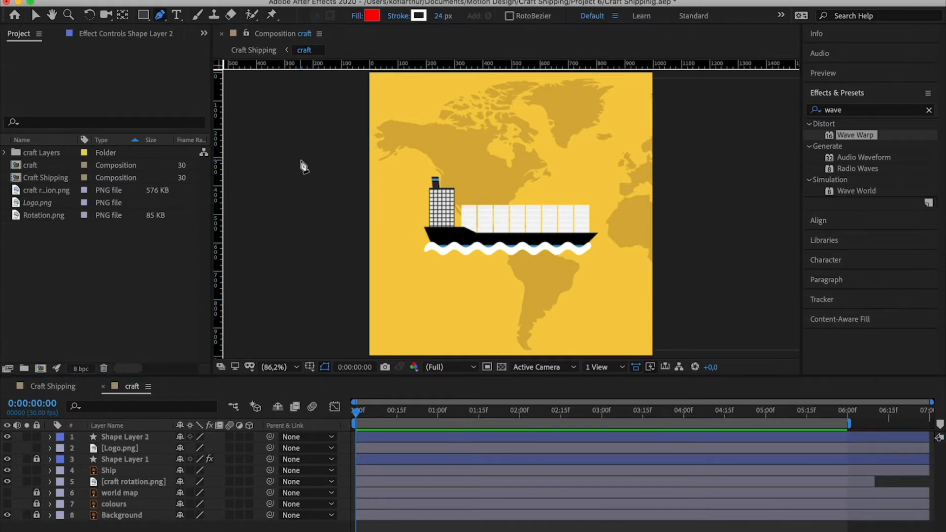
pyautogui.click(426, 270)
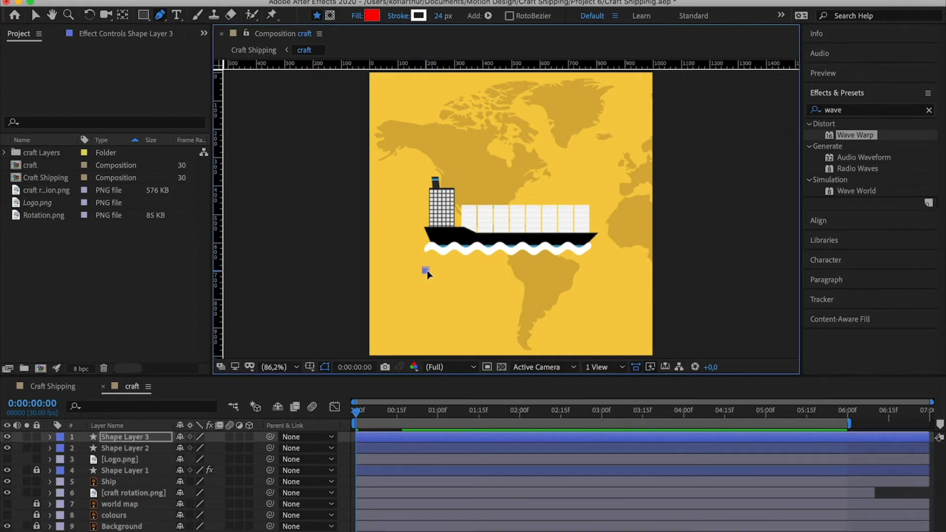
pyautogui.click(589, 270)
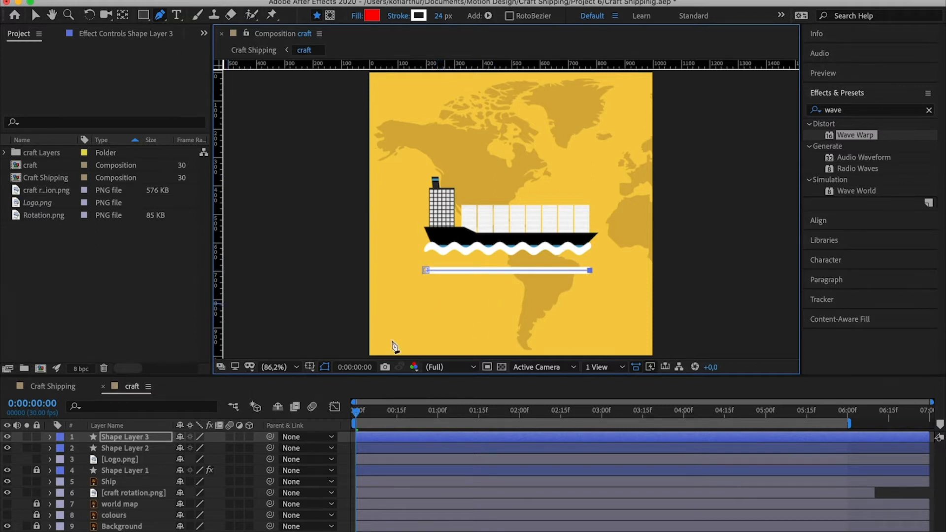
pyautogui.click(456, 314)
pyautogui.press('super+z')
# Try drawing a closed Pen tool path on the Logo.png layer, and undo its points
pyautogui.click(132, 460)
pyautogui.click(434, 303)
pyautogui.click(568, 331)
pyautogui.click(606, 296)
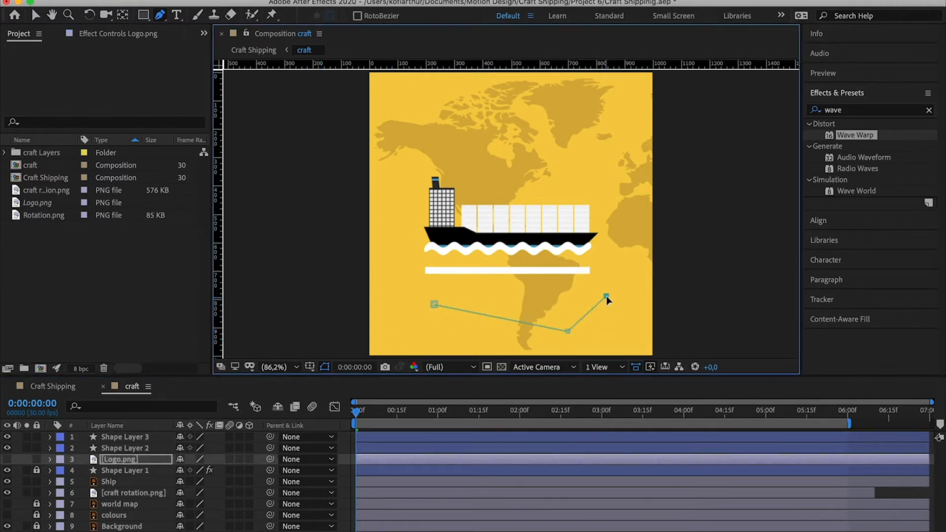
pyautogui.click(434, 304)
pyautogui.hotkey('ctrl', 'z')
pyautogui.hotkey('ctrl', 'z')
pyautogui.hotkey('ctrl', 'z')
pyautogui.hotkey('ctrl', 'z')
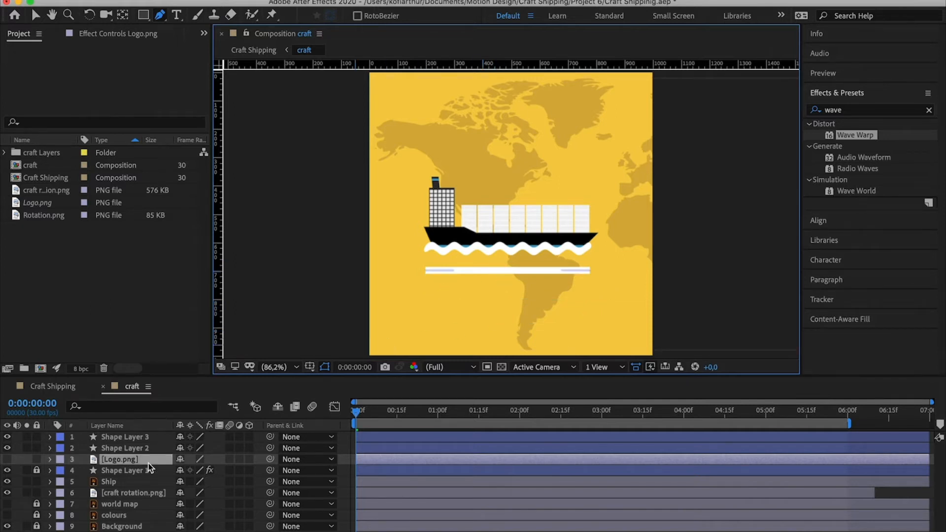
# With all layers deselected, draw a second line below the first, undo its points and delete its shape layer
pyautogui.click(136, 1)
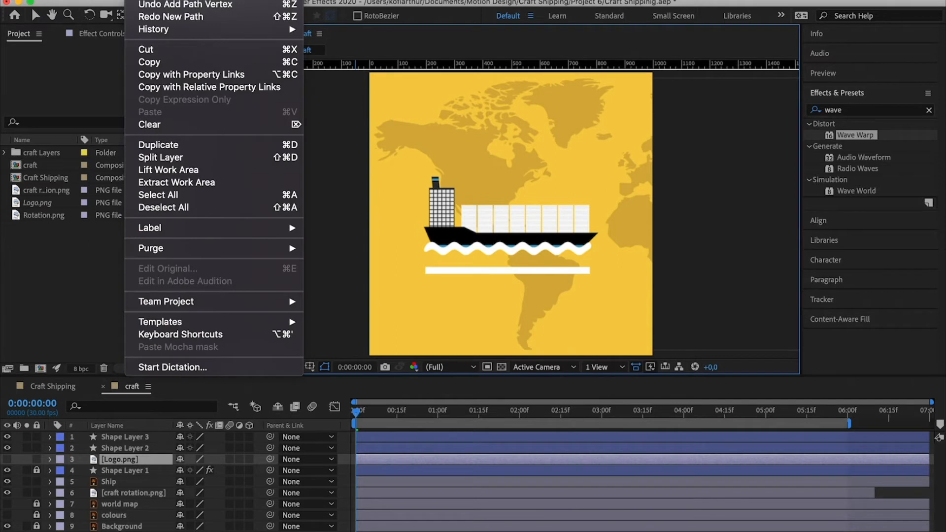
pyautogui.click(189, 211)
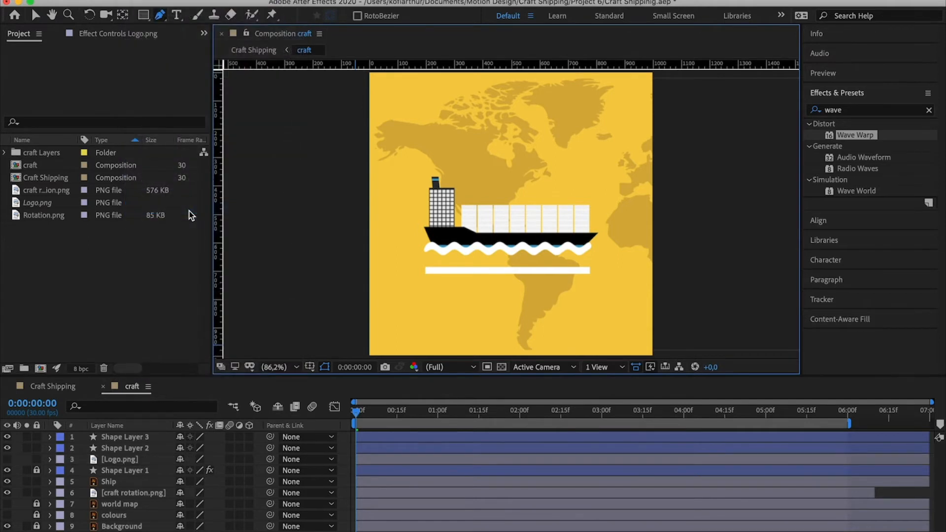
pyautogui.click(426, 288)
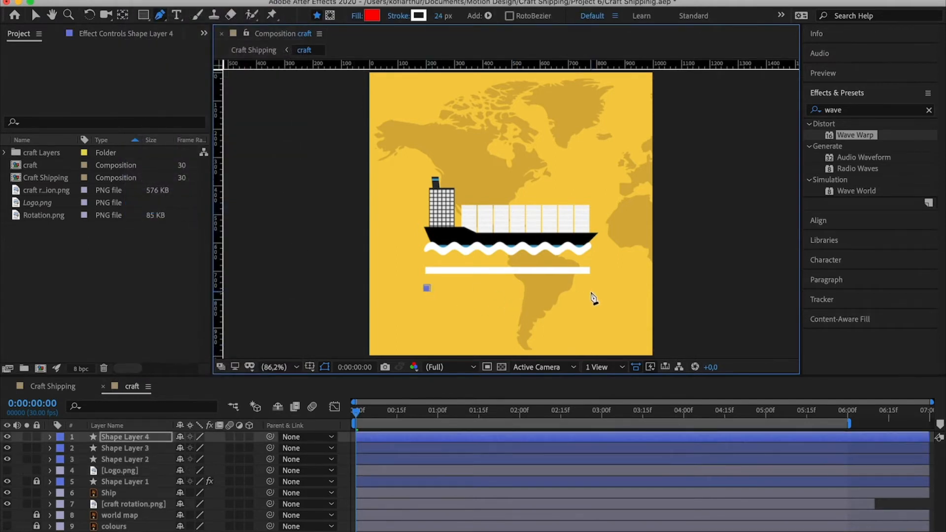
pyautogui.click(588, 291)
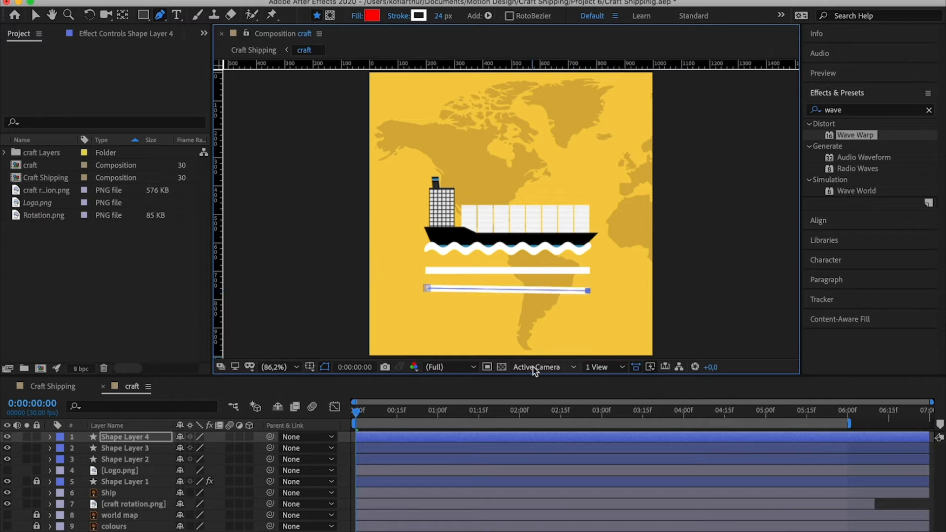
pyautogui.press('super+z')
pyautogui.press('super+z')
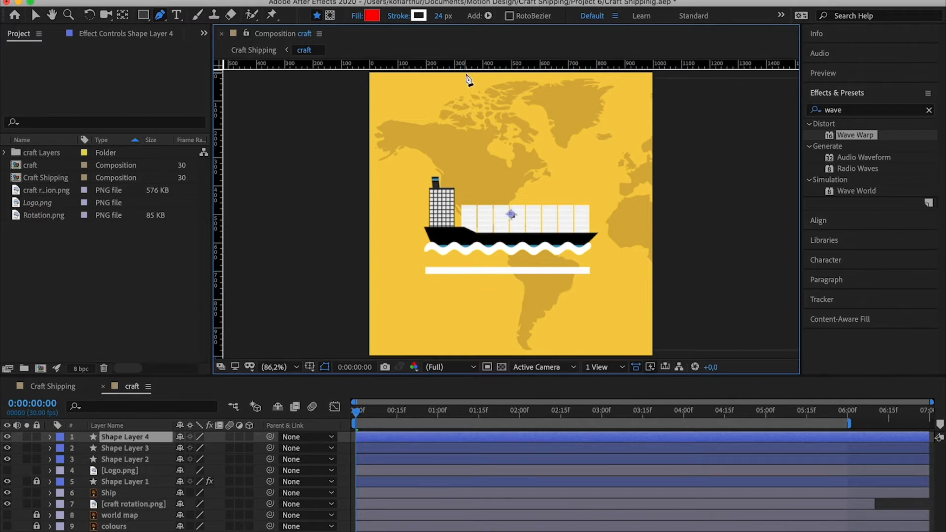
pyautogui.press('v')
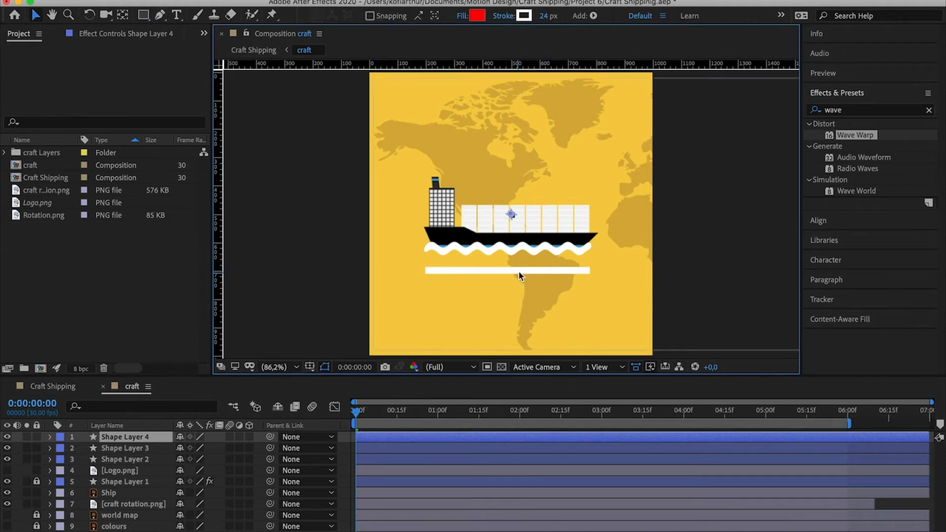
pyautogui.click(515, 270)
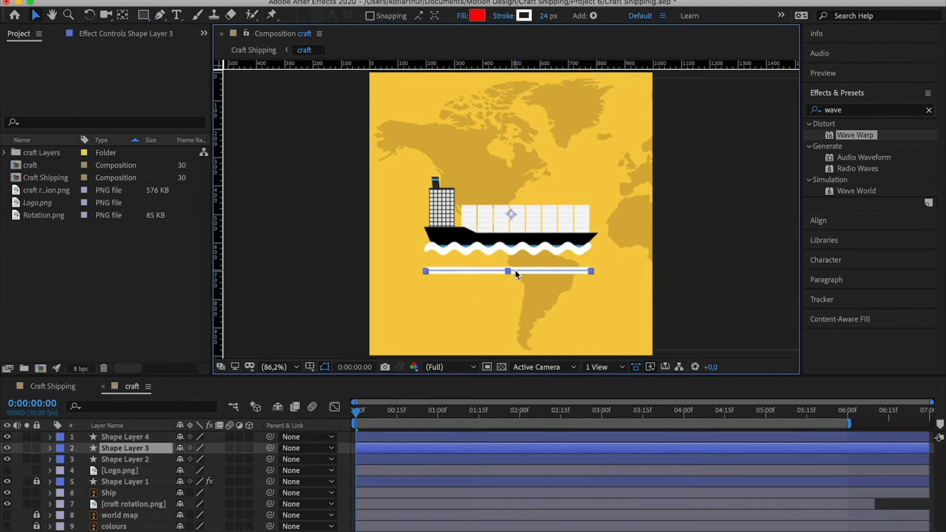
pyautogui.click(140, 437)
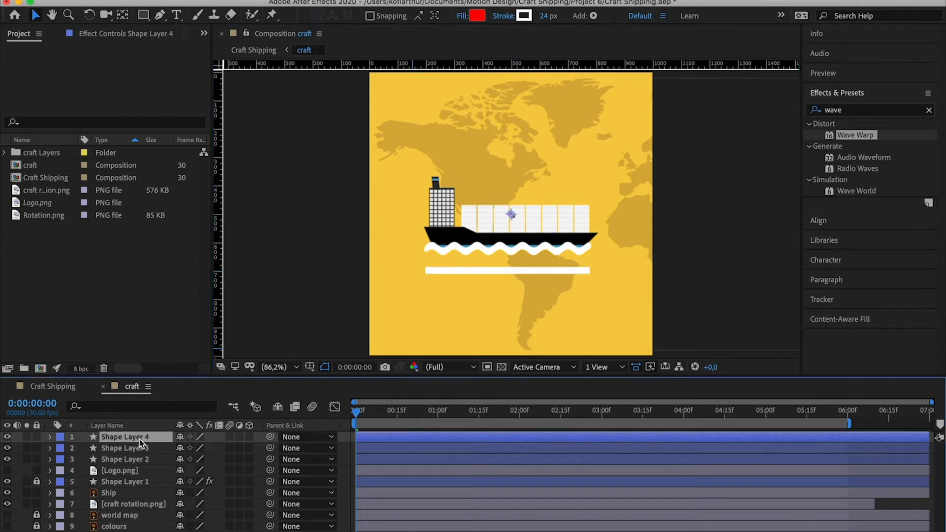
pyautogui.press('Delete')
# Apply the Wave Warp effect to the straight line on Shape Layer 3
pyautogui.click(133, 437)
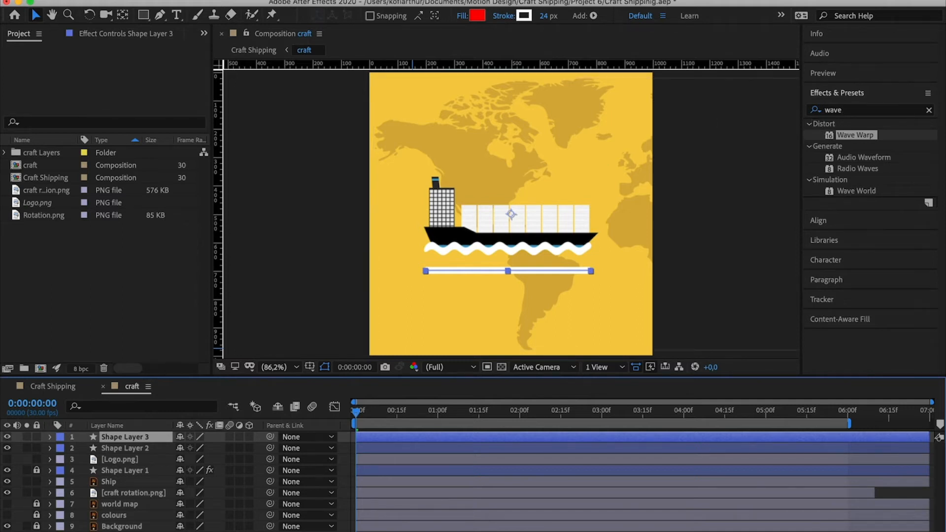
pyautogui.click(400, 0)
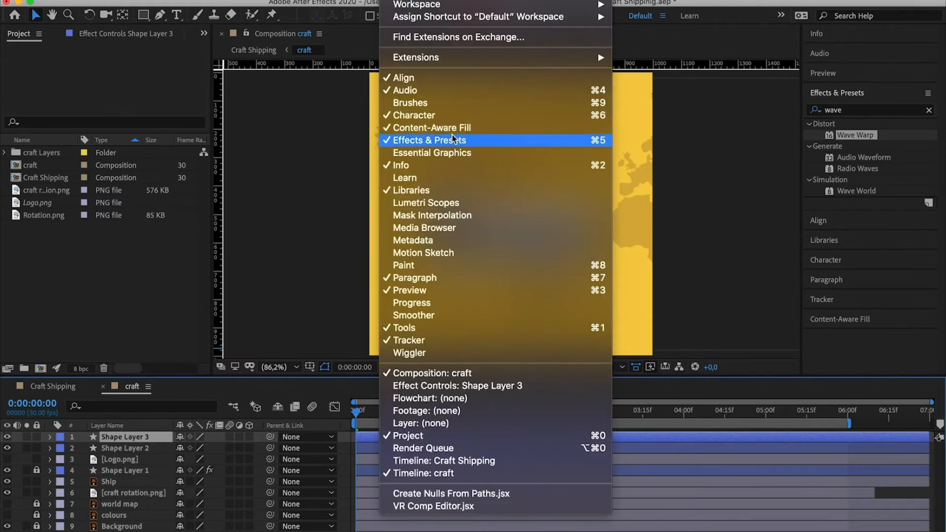
pyautogui.click(870, 135)
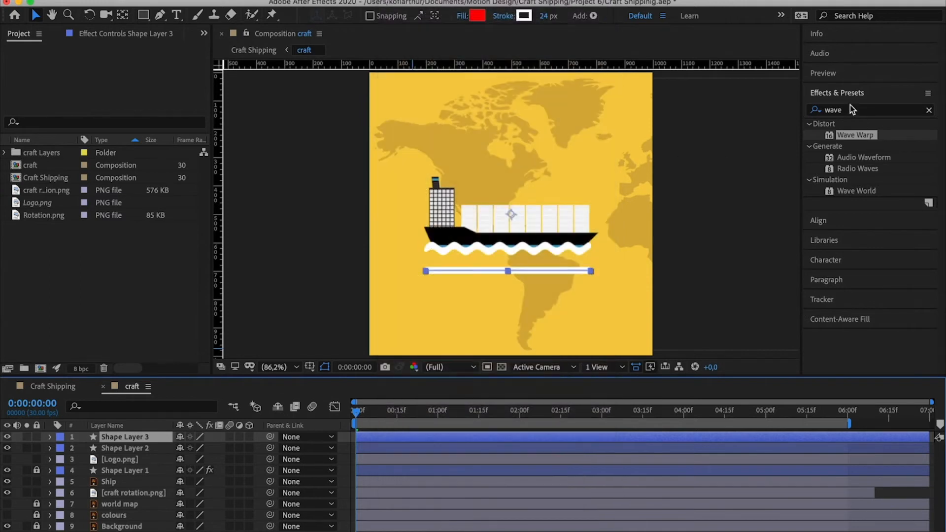
pyautogui.doubleClick(856, 133)
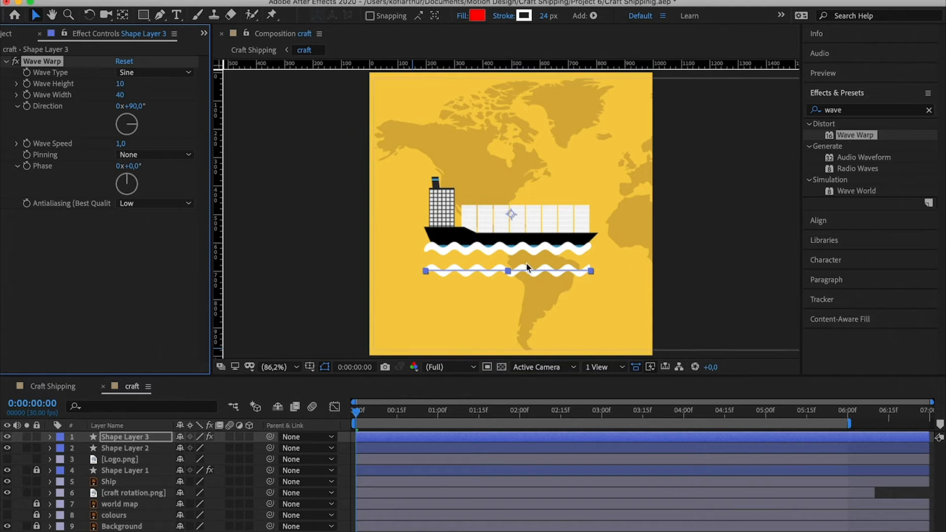
pyautogui.click(387, 285)
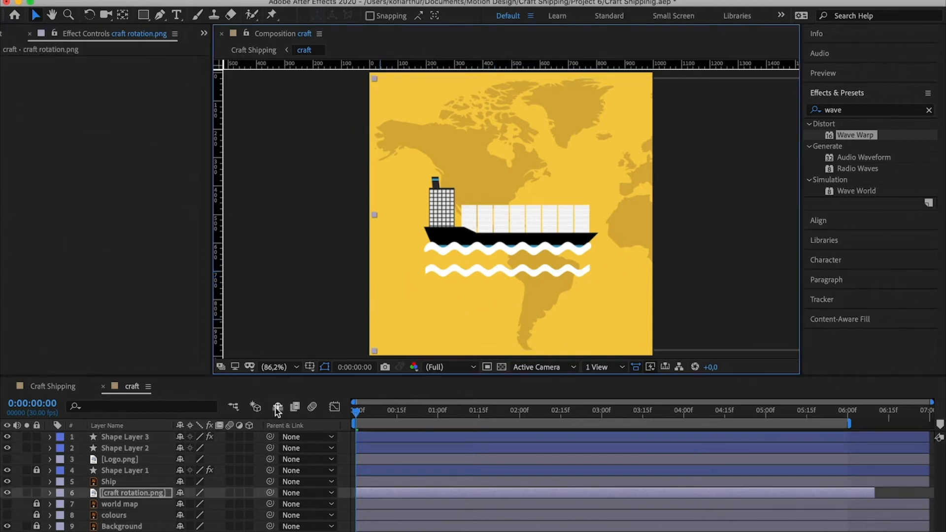
# Set the Line Cap of the wavy line's stroke on Shape Layer 3 to Round Cap
pyautogui.click(140, 450)
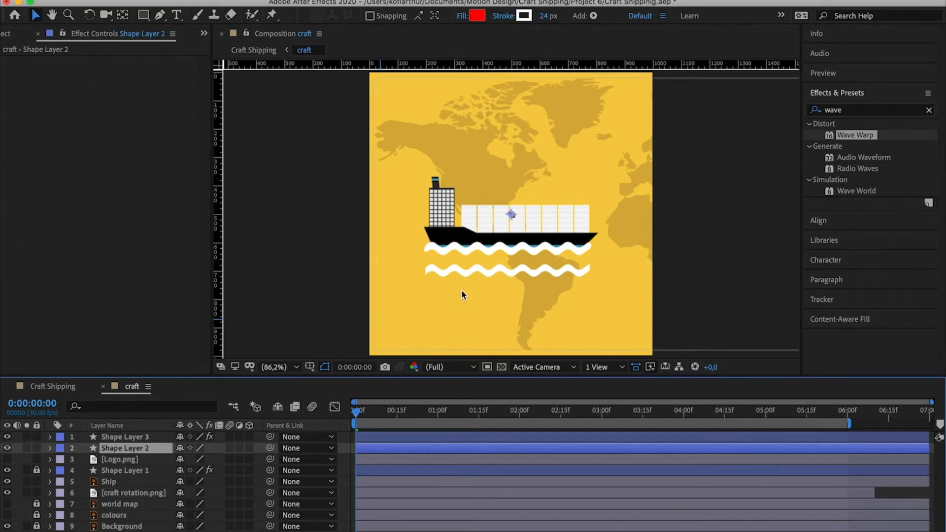
pyautogui.click(468, 270)
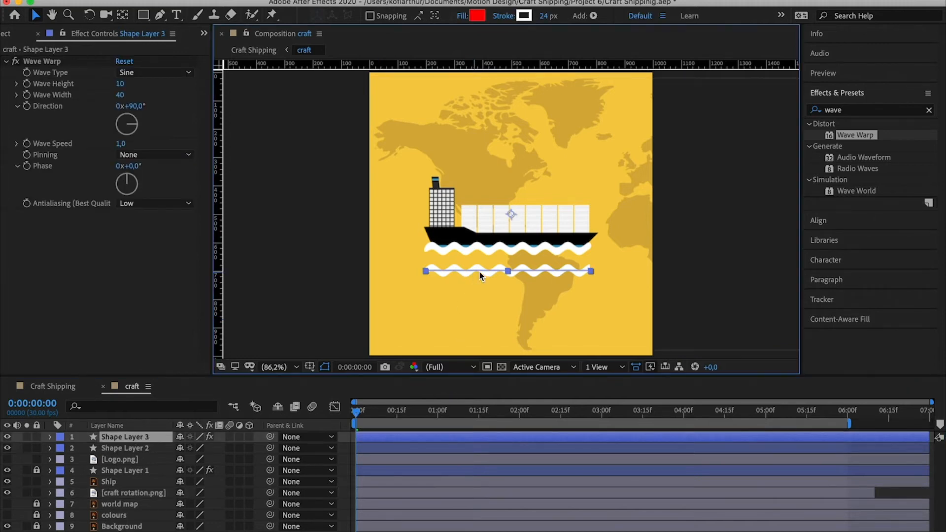
pyautogui.click(423, 280)
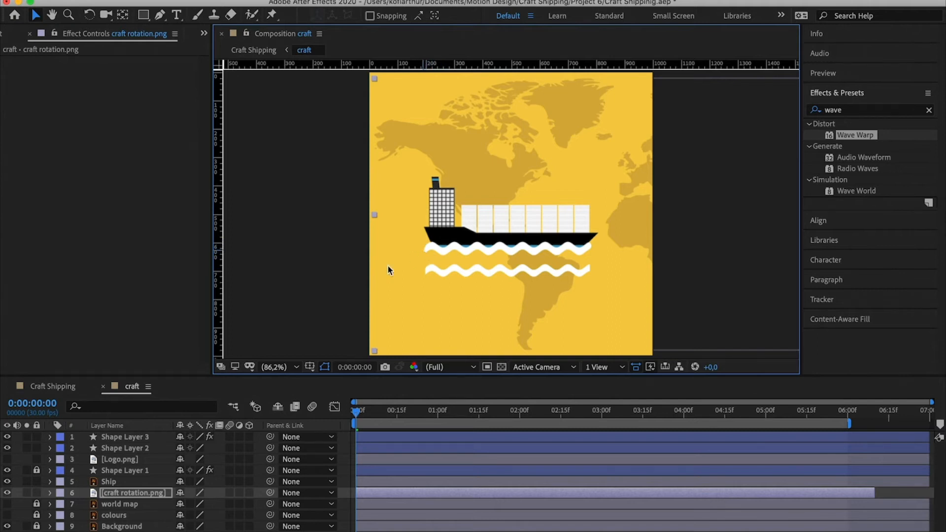
pyautogui.click(138, 436)
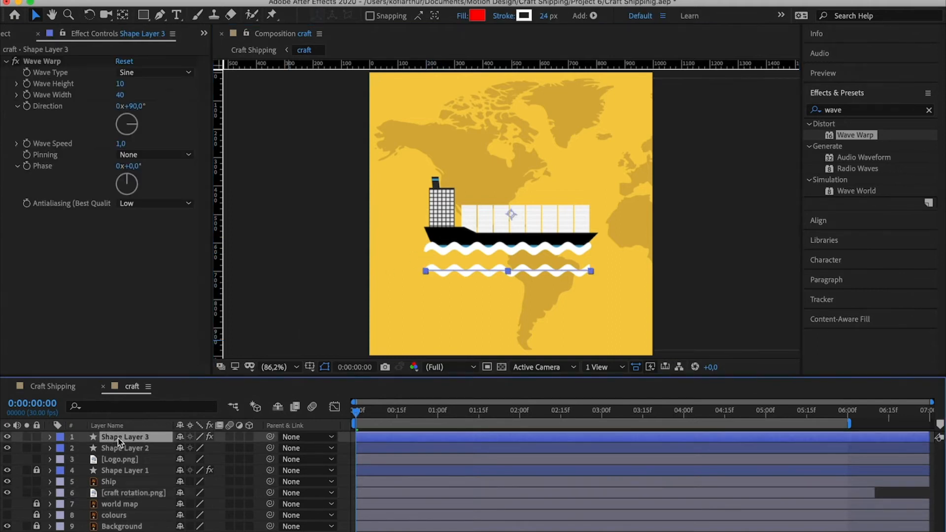
pyautogui.click(50, 437)
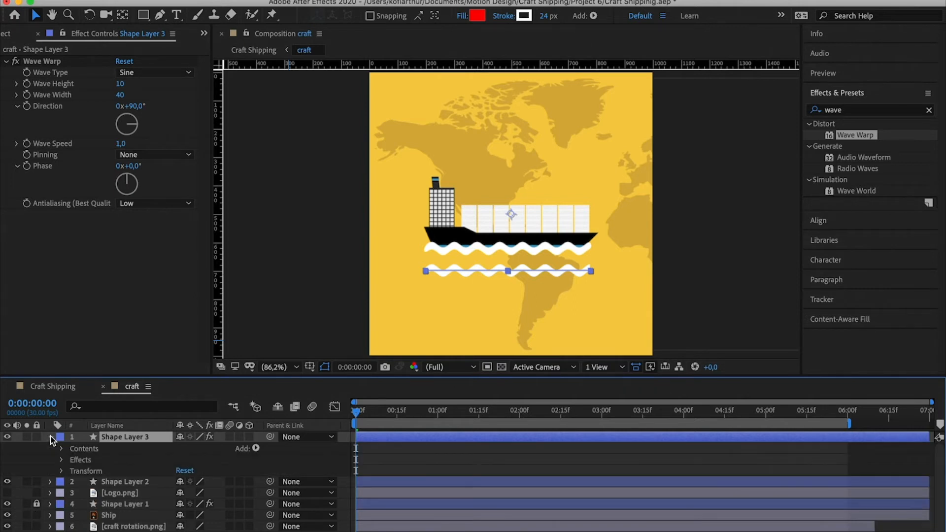
pyautogui.click(62, 449)
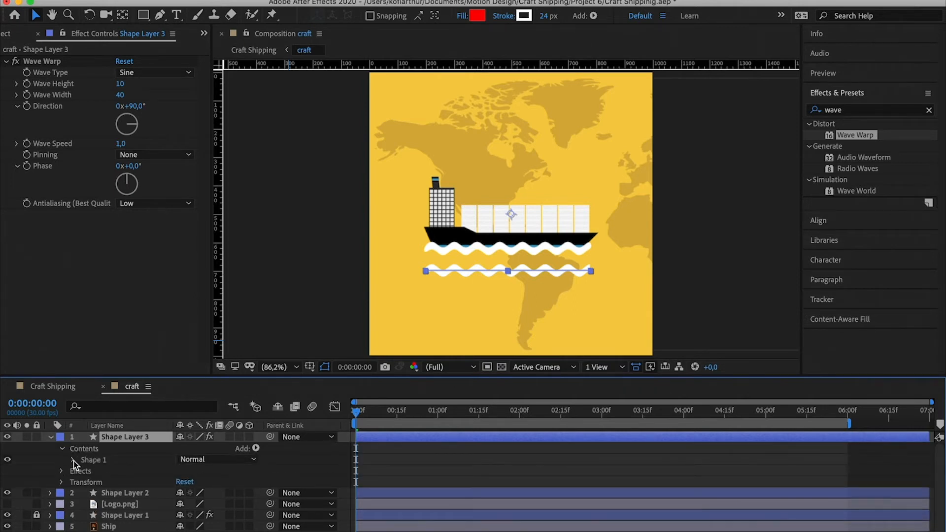
pyautogui.click(74, 460)
pyautogui.click(84, 482)
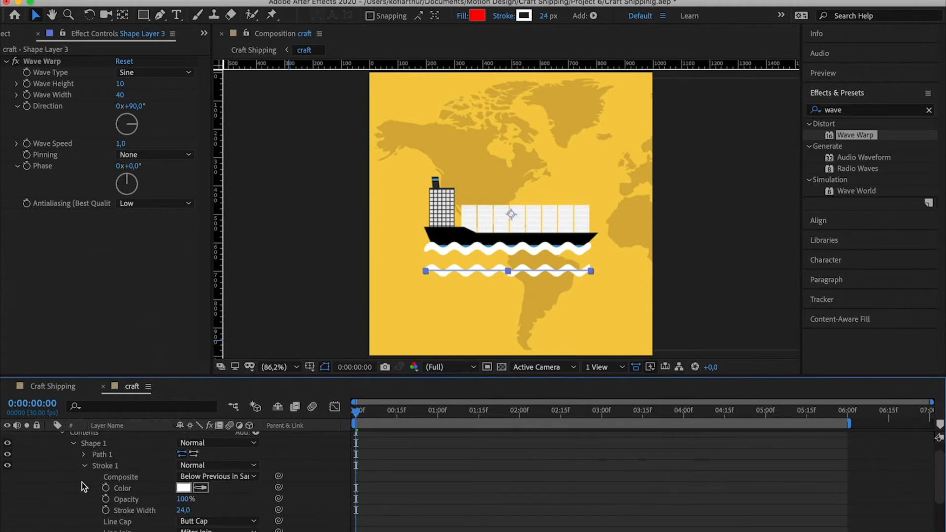
pyautogui.scroll(-4, 167, 501)
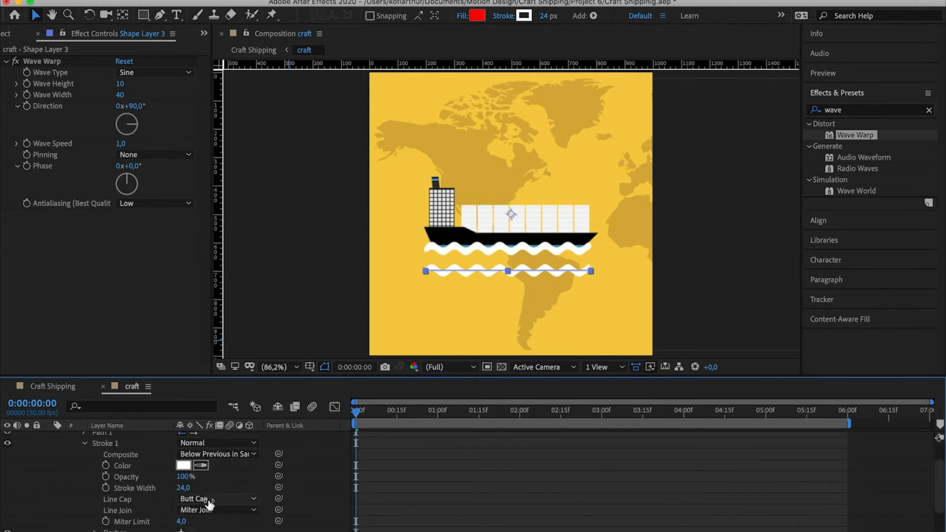
pyautogui.click(249, 502)
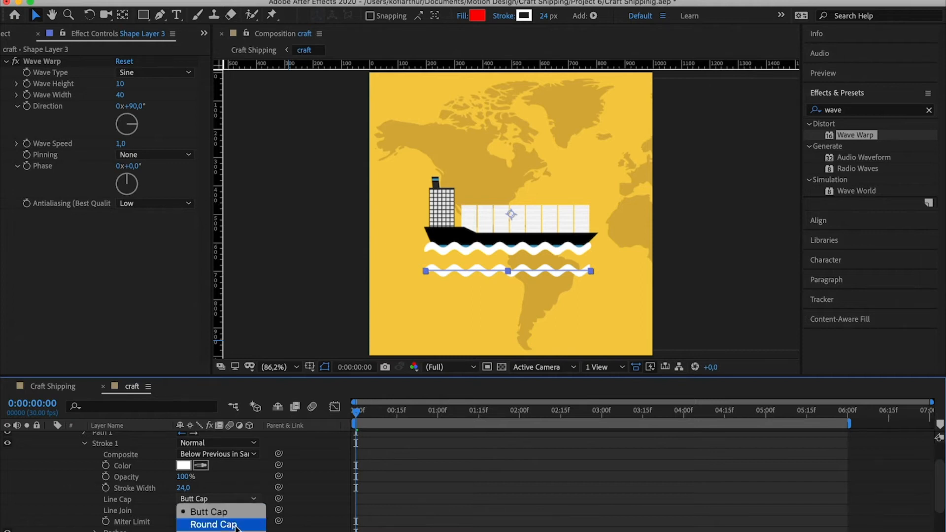
pyautogui.click(249, 517)
# Deselect the line, preview the wave animation from the start, and return the playhead to 0:00:00:00
pyautogui.click(381, 325)
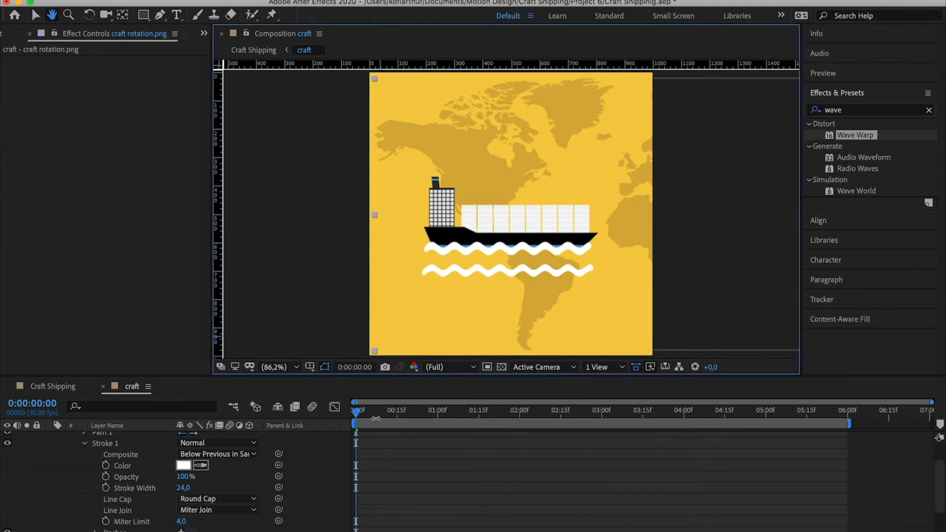
pyautogui.press('space')
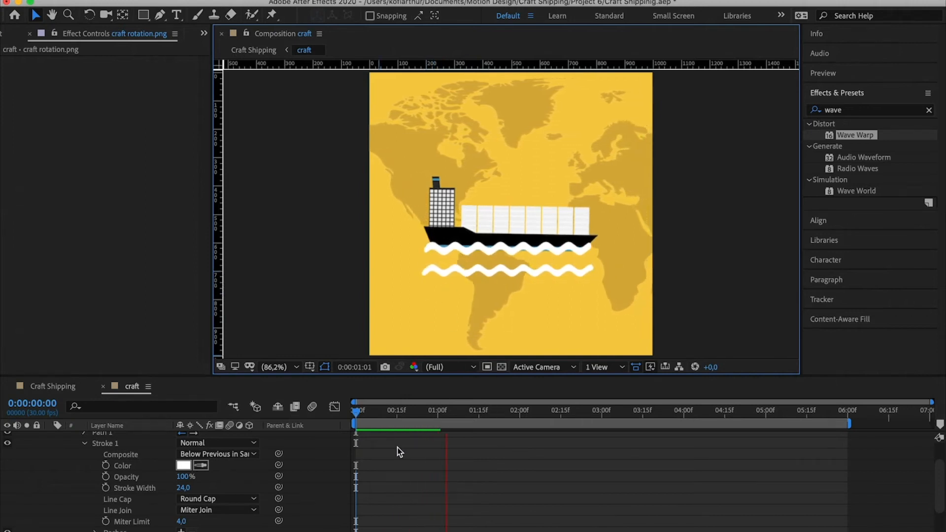
pyautogui.press('space')
pyautogui.moveTo(444, 415); pyautogui.dragTo(353, 398)
# Collapse Shape Layer 3's properties and delete the layer
pyautogui.scroll(3, 88, 480)
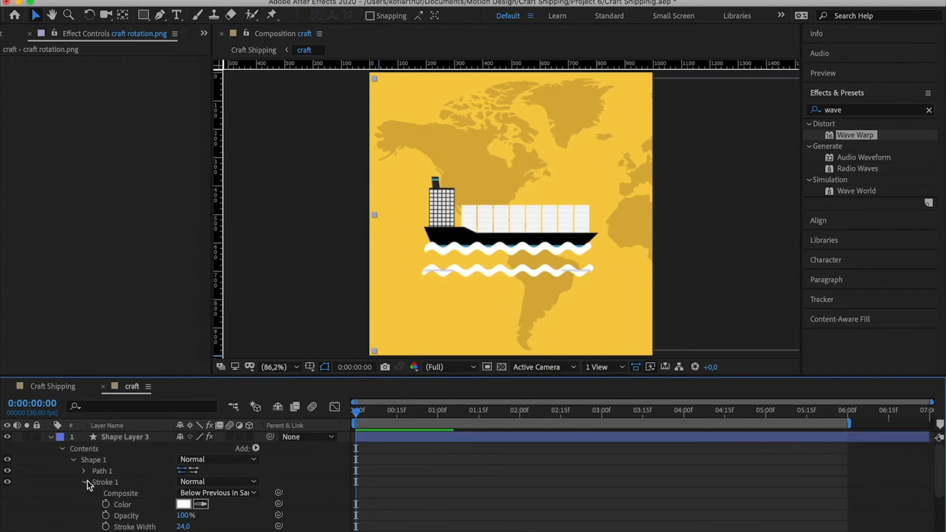
pyautogui.click(53, 436)
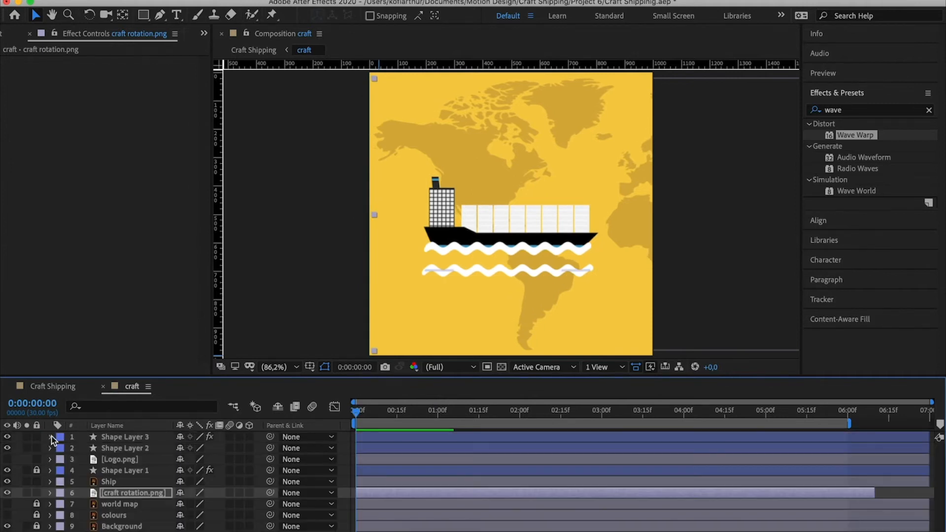
pyautogui.click(123, 438)
pyautogui.press('Delete')
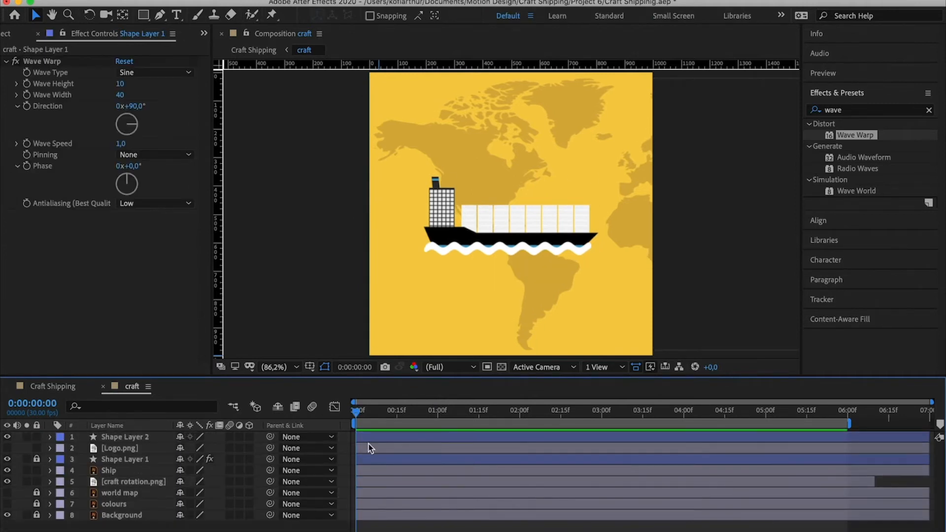
# Reveal the Ship layer's keyframed properties and hide Shape Layer 2 and Shape Layer 1
pyautogui.click(125, 470)
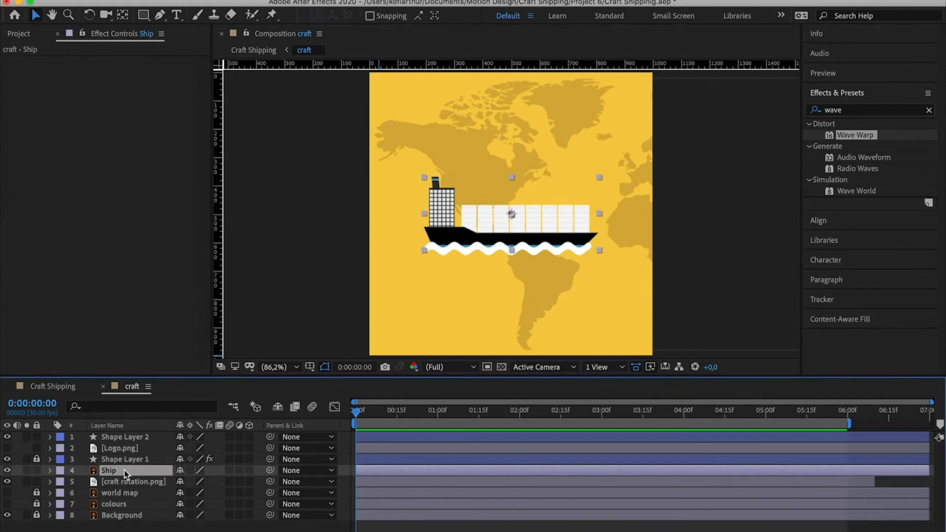
pyautogui.press('u')
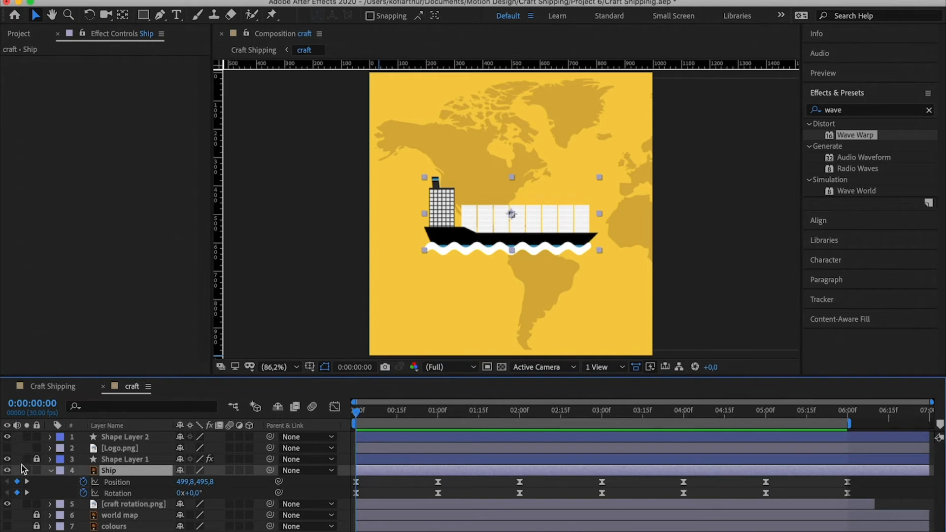
pyautogui.click(9, 436)
pyautogui.click(7, 459)
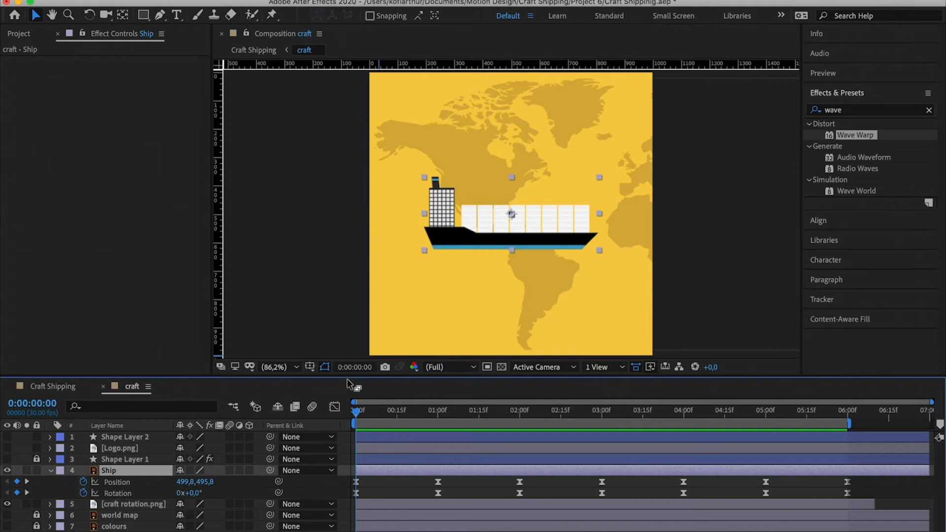
# Switch the Ship layer repeatedly between collapsed, keyframed-only and all-modified properties, ending with its Position and Rotation keyframes shown
pyautogui.moveTo(356, 414)
pyautogui.mouseDown()
pyautogui.moveTo(380, 421)
pyautogui.moveTo(348, 415)
pyautogui.mouseUp()
pyautogui.press('u')
pyautogui.press('u')
pyautogui.press('u')
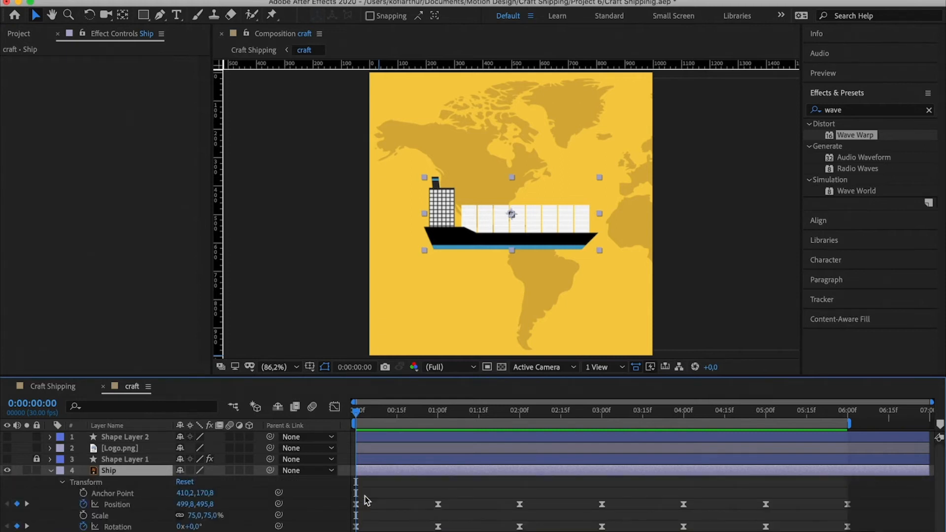
pyautogui.press('u')
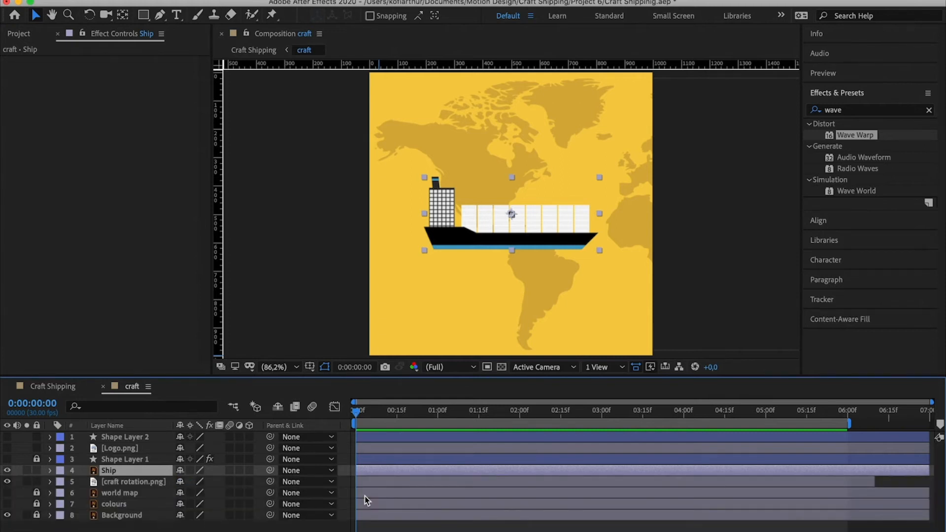
pyautogui.press('u')
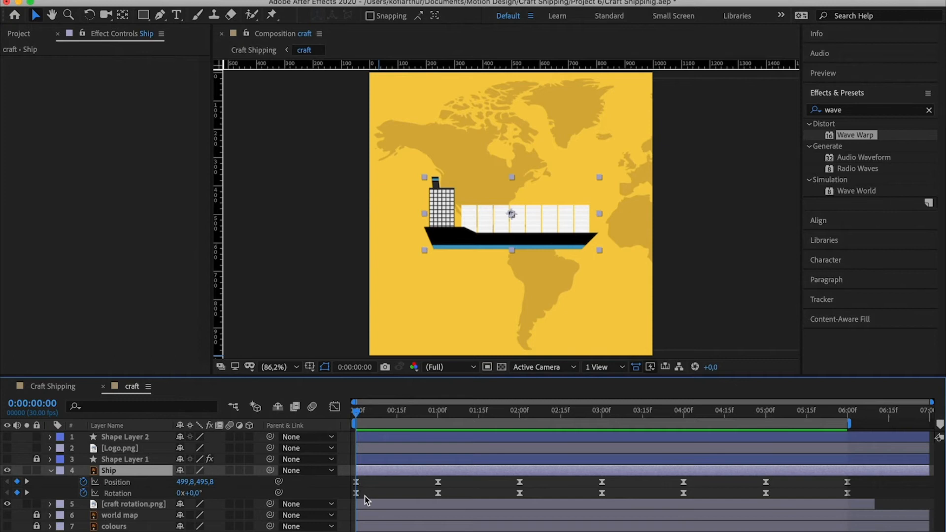
pyautogui.press('u')
pyautogui.press('u')
pyautogui.press('u')
pyautogui.press('u')
pyautogui.press('super+grave')
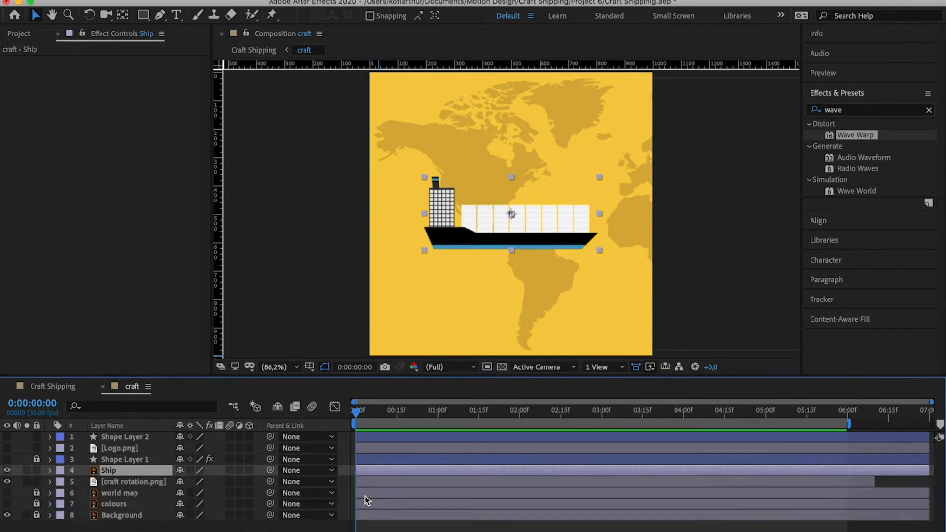
pyautogui.press('super+grave')
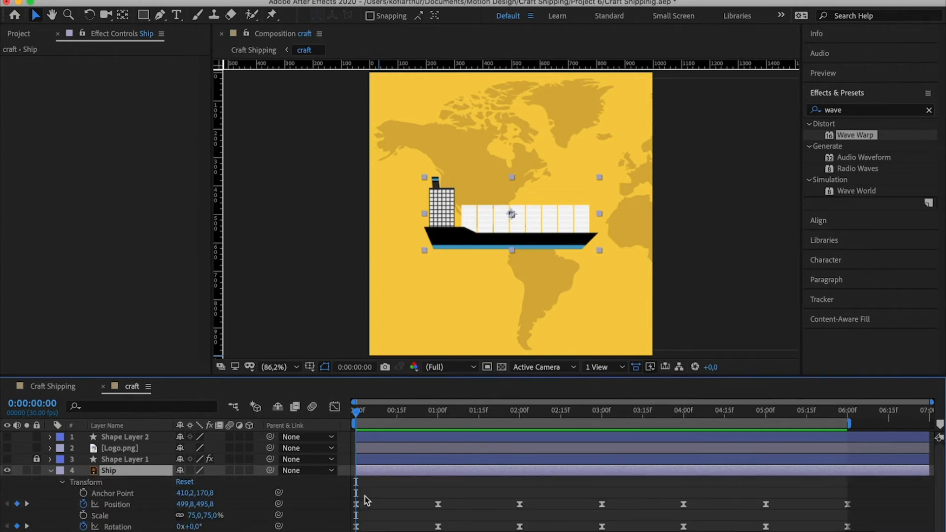
pyautogui.press('u')
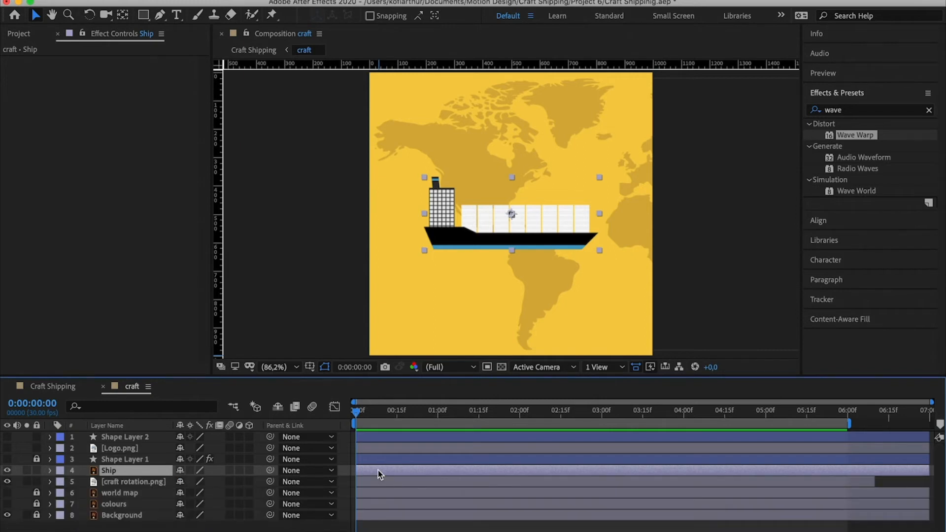
pyautogui.press('u')
# Delete all Rotation keyframes of the Ship layer
pyautogui.moveTo(406, 529)
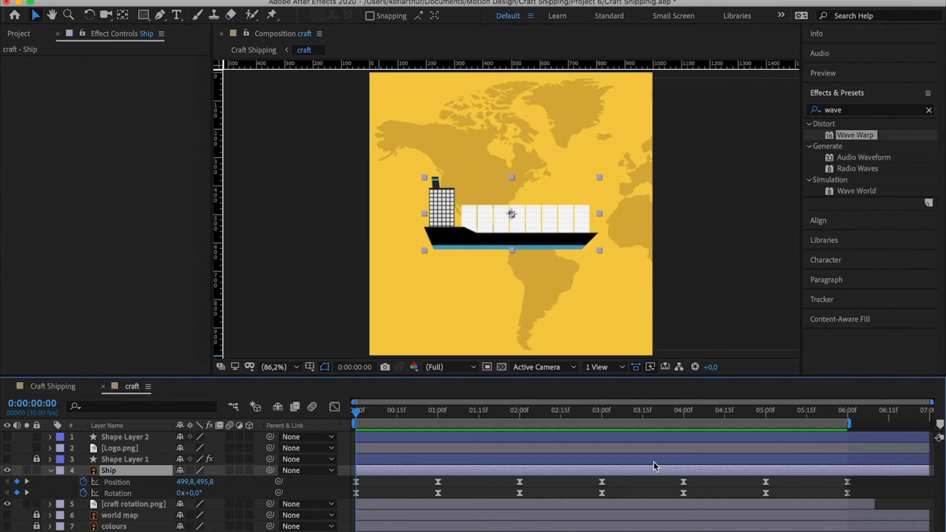
pyautogui.click(866, 493)
pyautogui.moveTo(864, 492); pyautogui.dragTo(347, 499)
pyautogui.press('Delete')
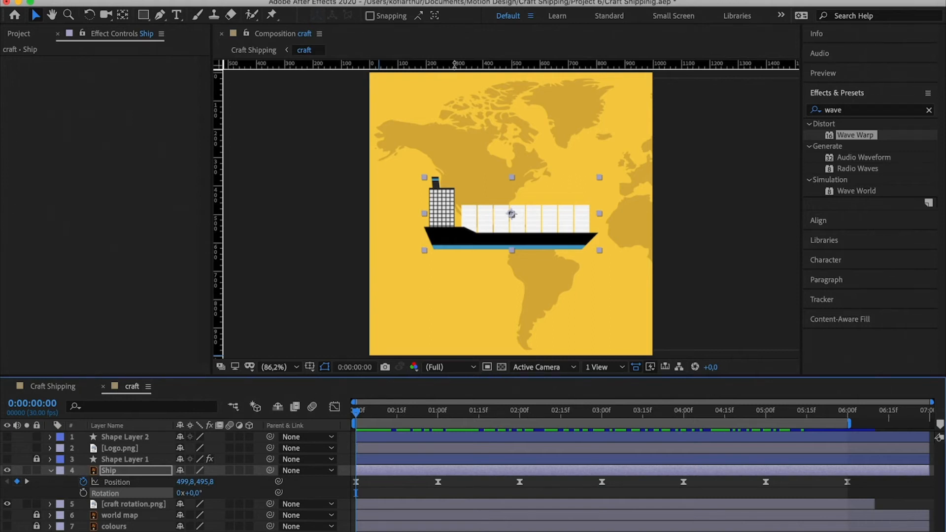
# Place a horizontal guide along the ship's deck at the first frame, remove it from view, and restore the Ship layer's Rotation keyframes
pyautogui.moveTo(460, 64); pyautogui.dragTo(604, 234)
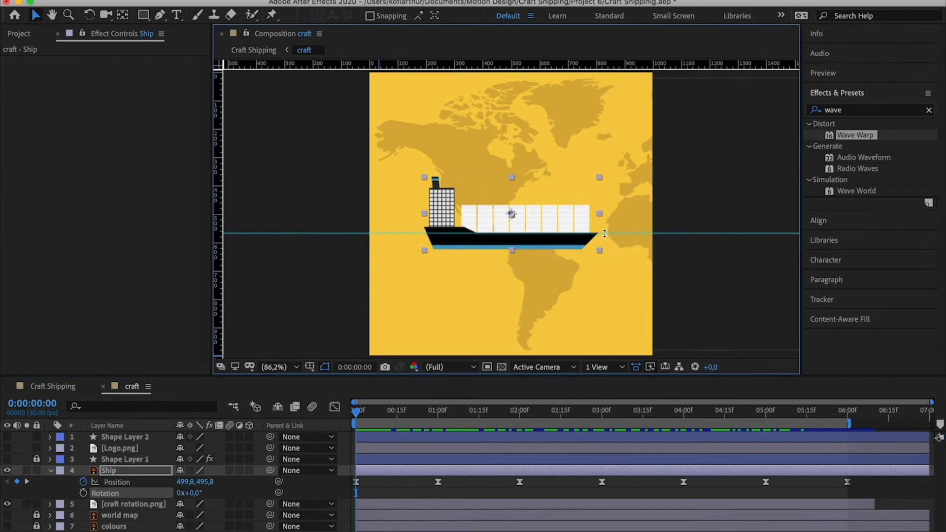
pyautogui.click(356, 415)
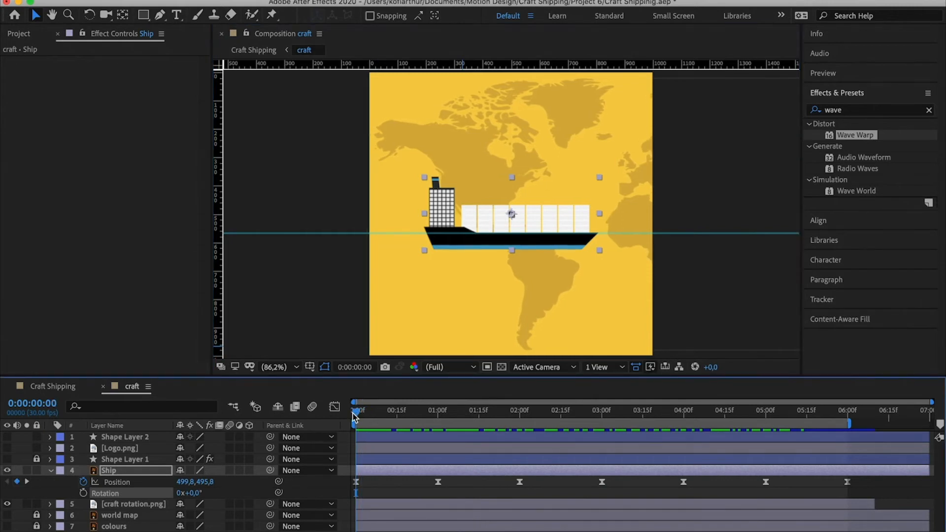
pyautogui.moveTo(354, 416); pyautogui.dragTo(326, 424)
pyautogui.press('super+semicolon')
pyautogui.press('super+v')
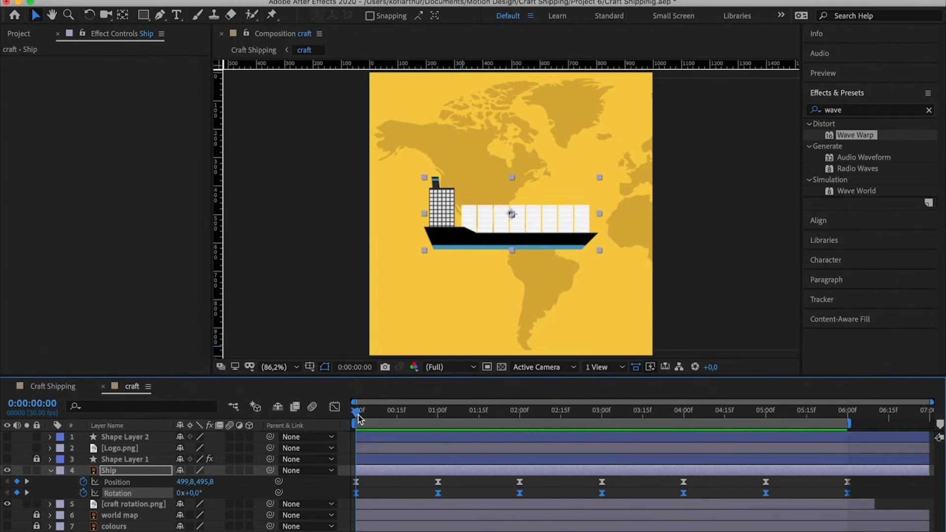
# Scrub through the first 21 frames to examine the ship's Position and Rotation changes, and return to the start
pyautogui.moveTo(358, 418); pyautogui.dragTo(411, 413)
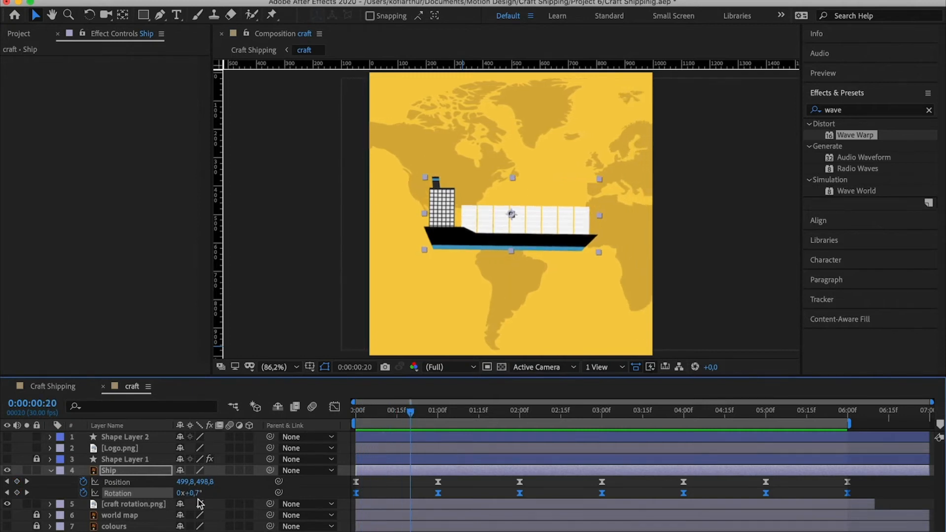
pyautogui.click(415, 412)
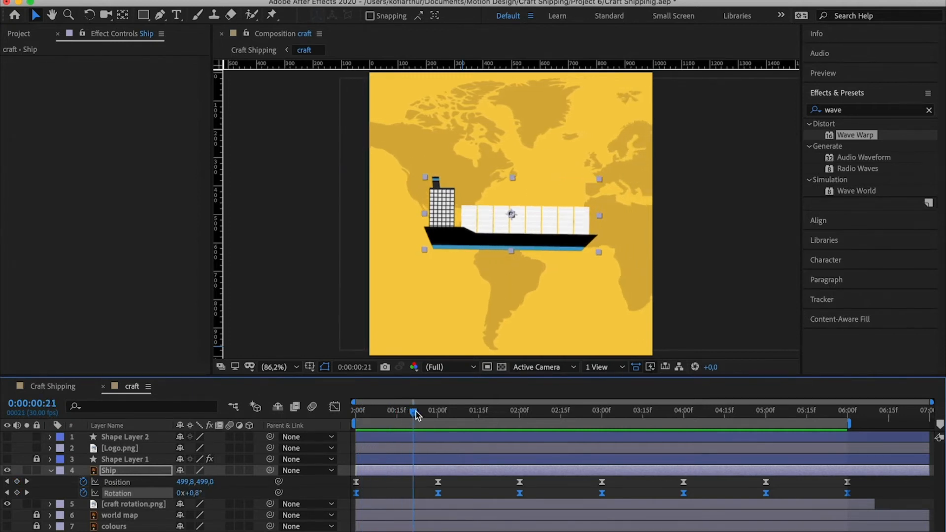
pyautogui.moveTo(416, 415); pyautogui.dragTo(325, 374)
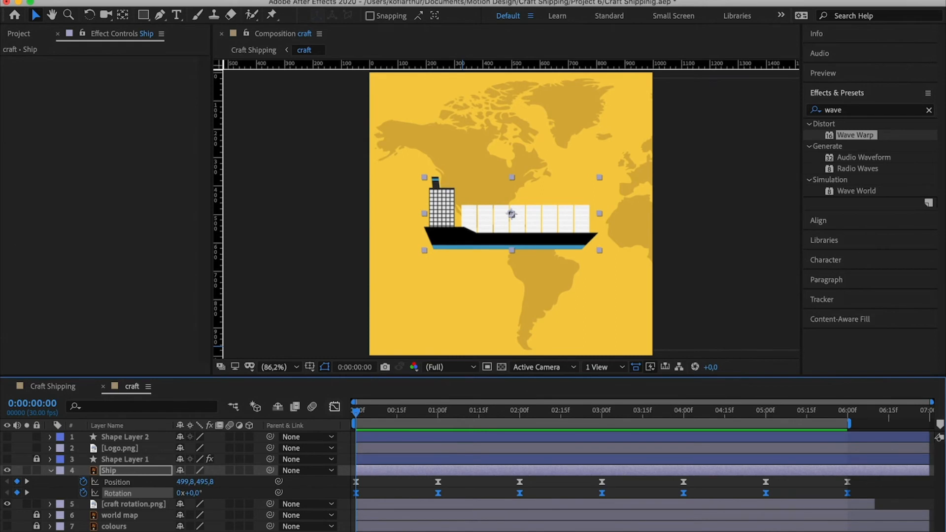
# Hide and collapse the Ship layer, and reveal the Position keyframes of the craft rotation.png map layer
pyautogui.click(7, 471)
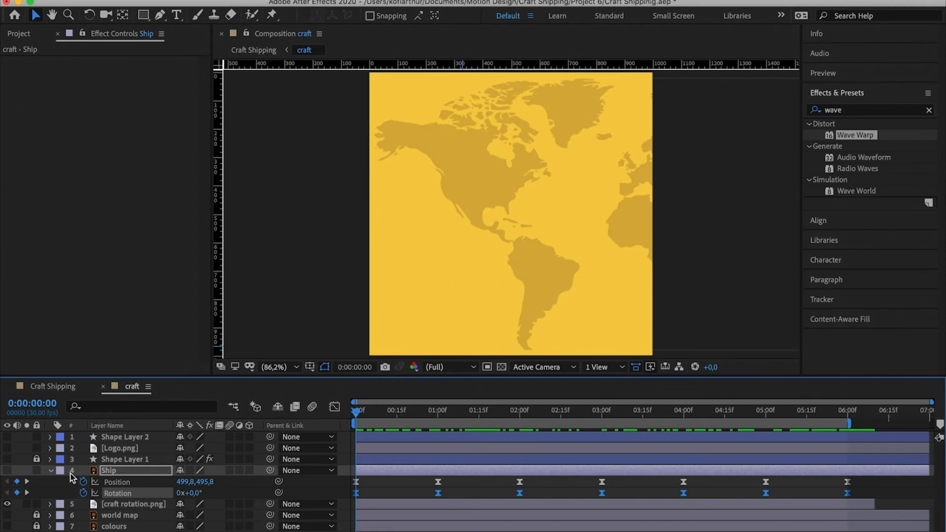
pyautogui.click(51, 470)
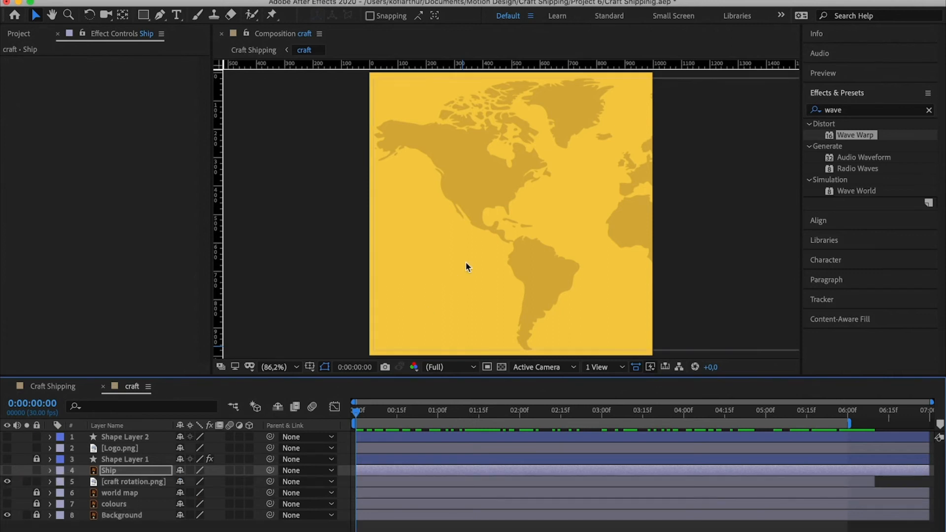
pyautogui.click(498, 179)
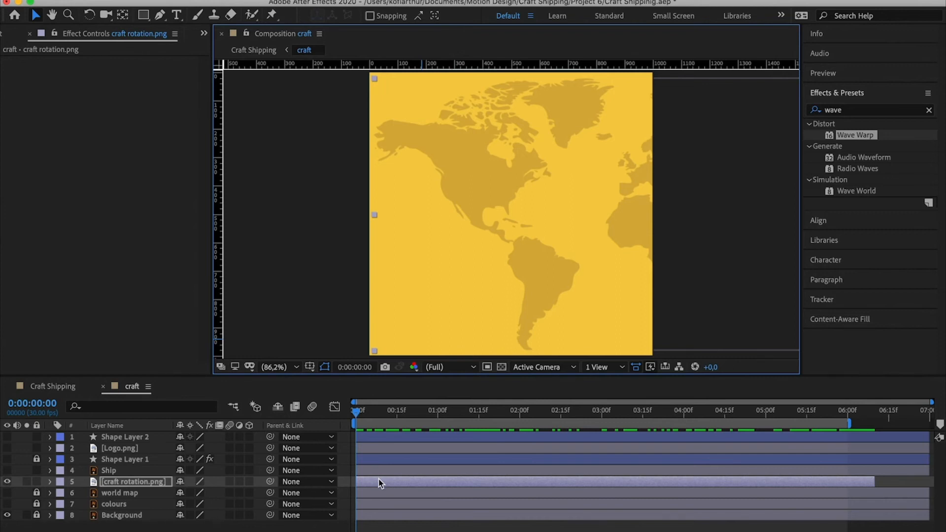
pyautogui.press('p')
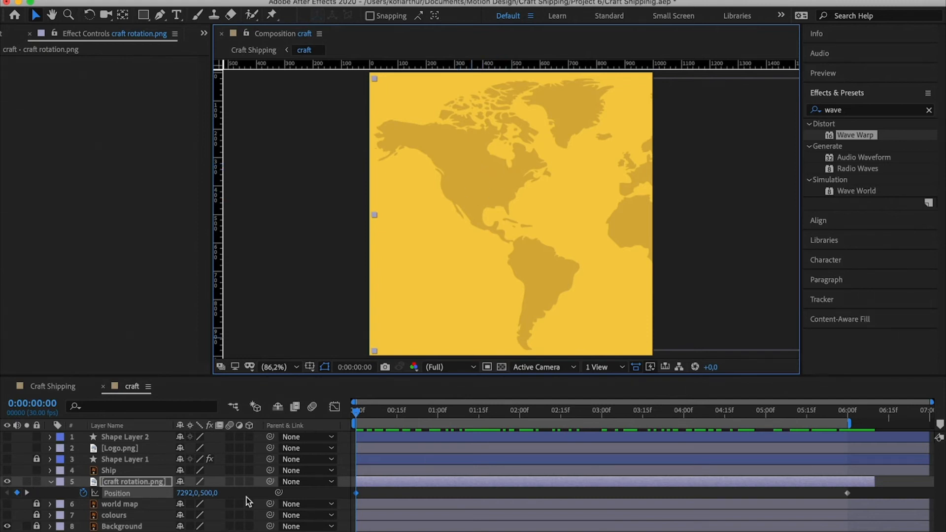
# Try shifting the craft rotation.png map to Position 5068,5, 500,0 at 0:00:06:00, and scrub through its movement
pyautogui.moveTo(357, 416); pyautogui.dragTo(848, 396)
pyautogui.moveTo(539, 163); pyautogui.dragTo(213, 163)
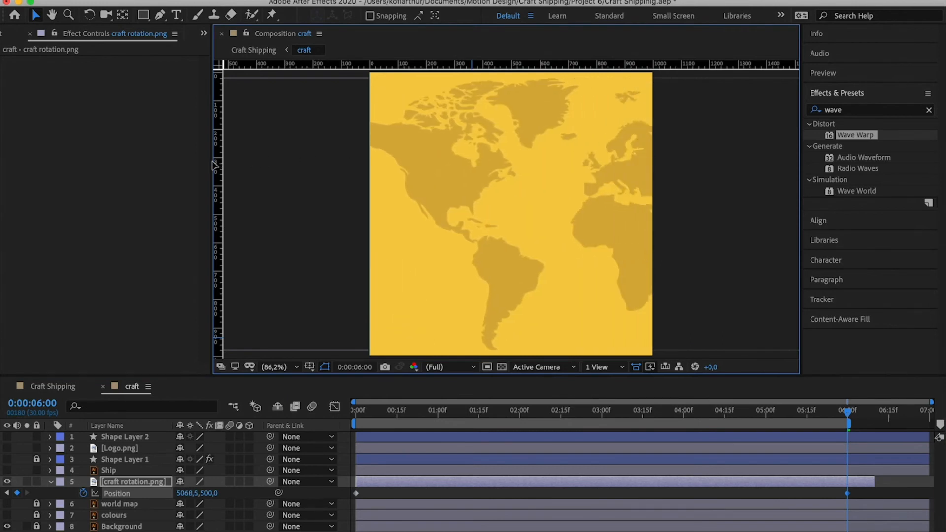
pyautogui.moveTo(850, 409); pyautogui.dragTo(405, 411)
pyautogui.moveTo(359, 373); pyautogui.dragTo(846, 390)
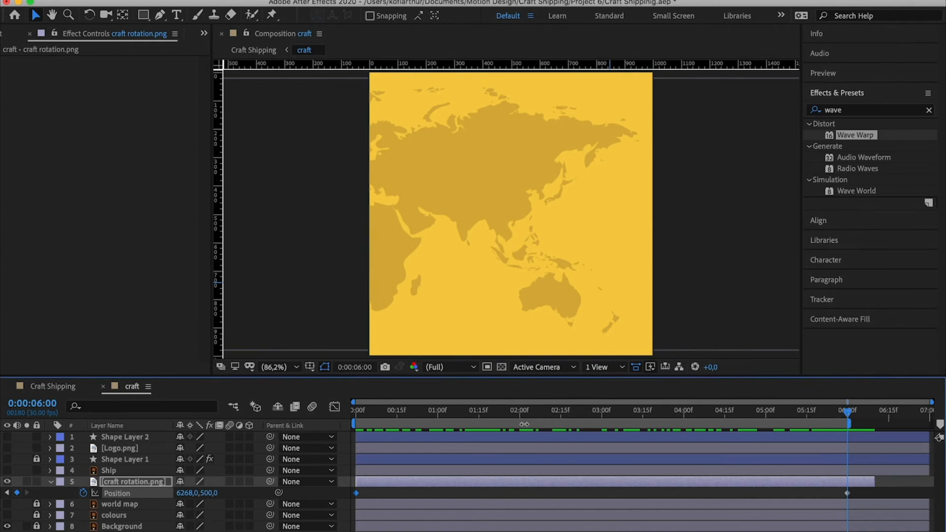
# Show the Ship layer and Shape Layer 1 again, and preview the animation from 0:00:00:00
pyautogui.click(7, 469)
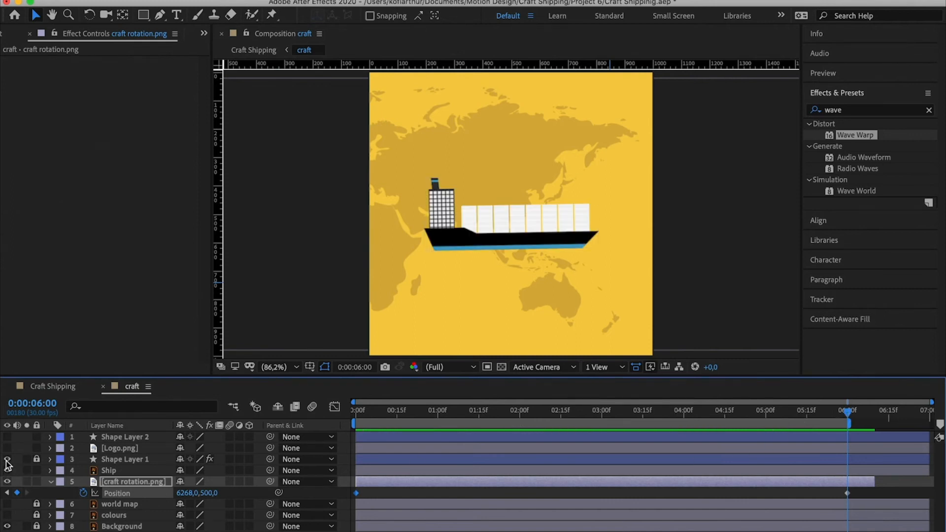
pyautogui.click(7, 459)
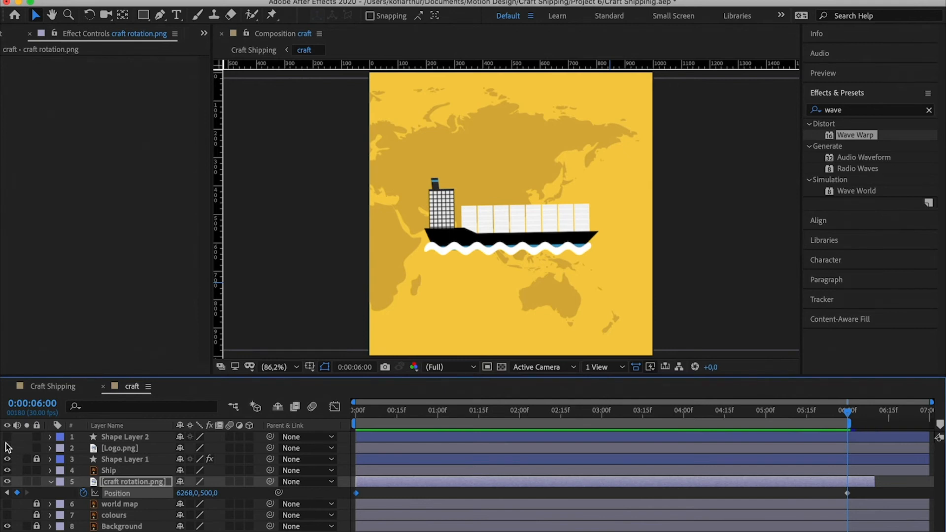
pyautogui.moveTo(497, 406); pyautogui.dragTo(344, 407)
pyautogui.press('space')
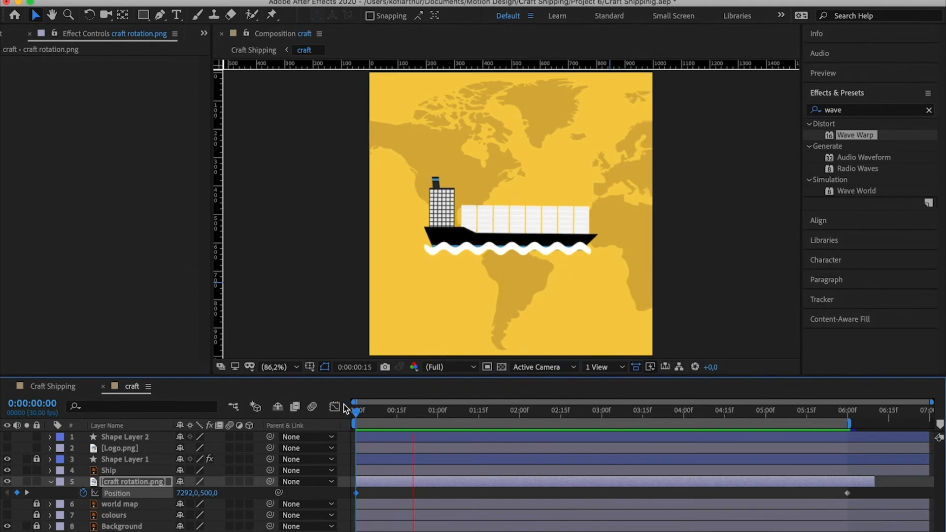